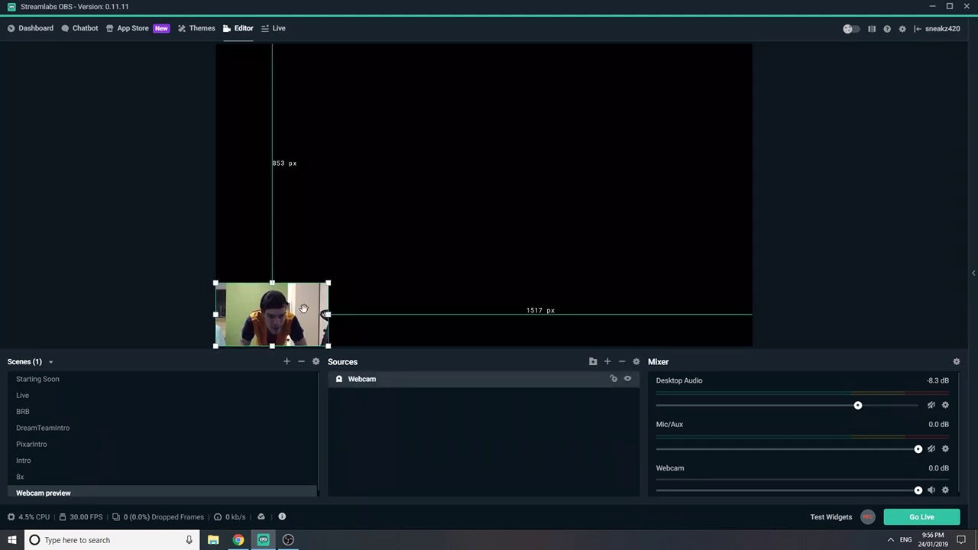
Stretch the Webcam source to fill the whole screen in the Webcam preview scene
scroll(95, 459, "down", 1)
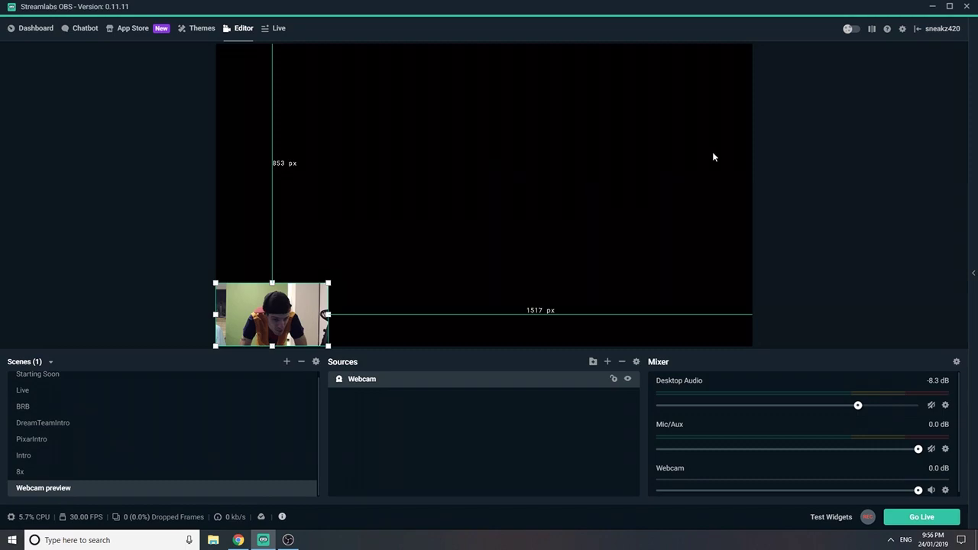
right_click(302, 317)
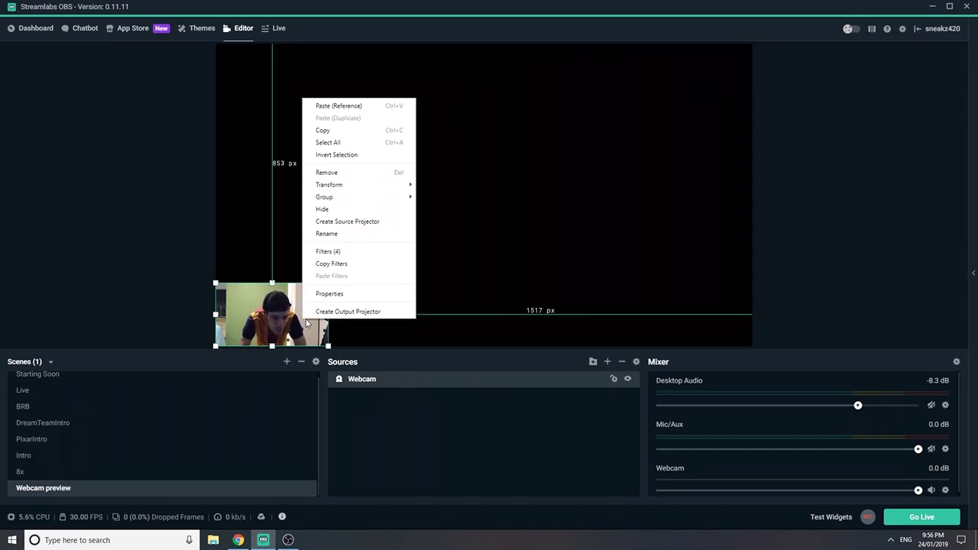
mouse_move(380, 188)
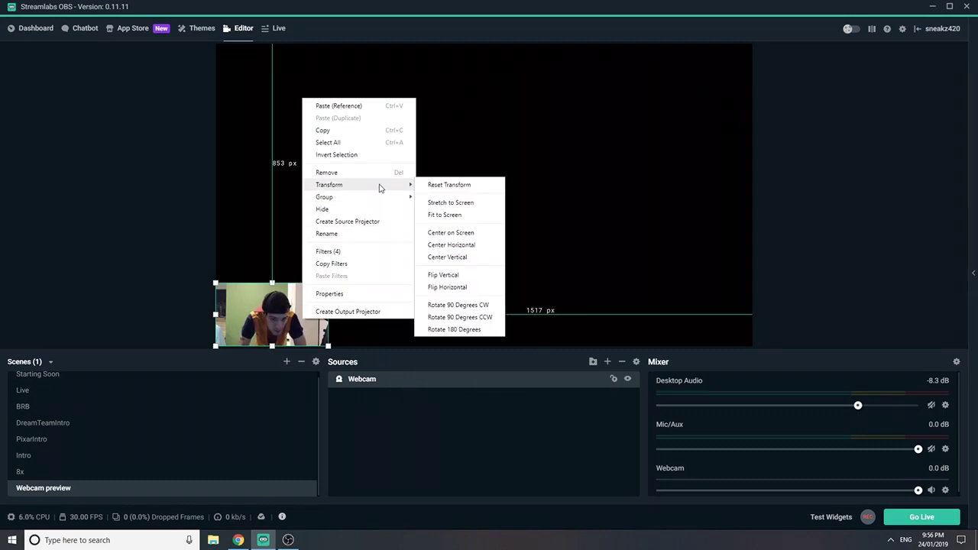
left_click(457, 202)
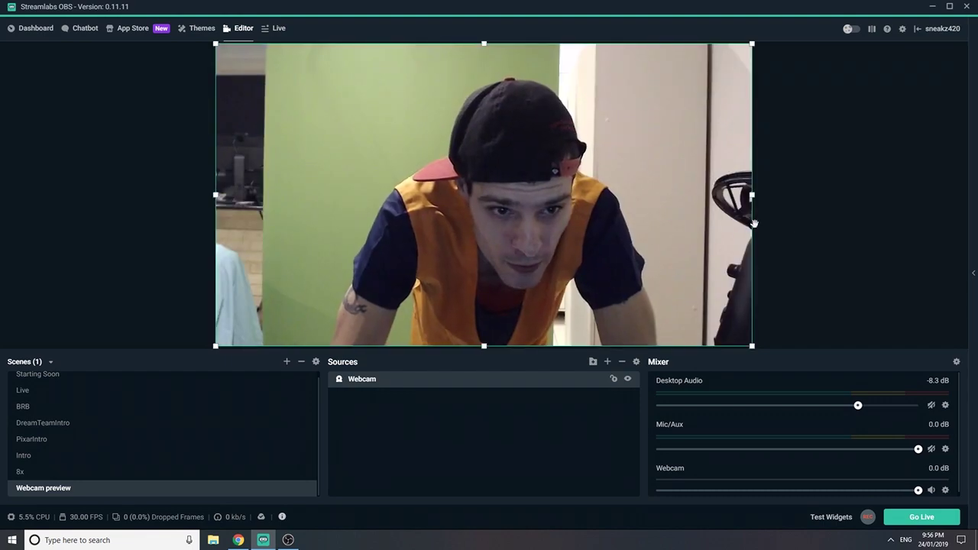
left_click(799, 229)
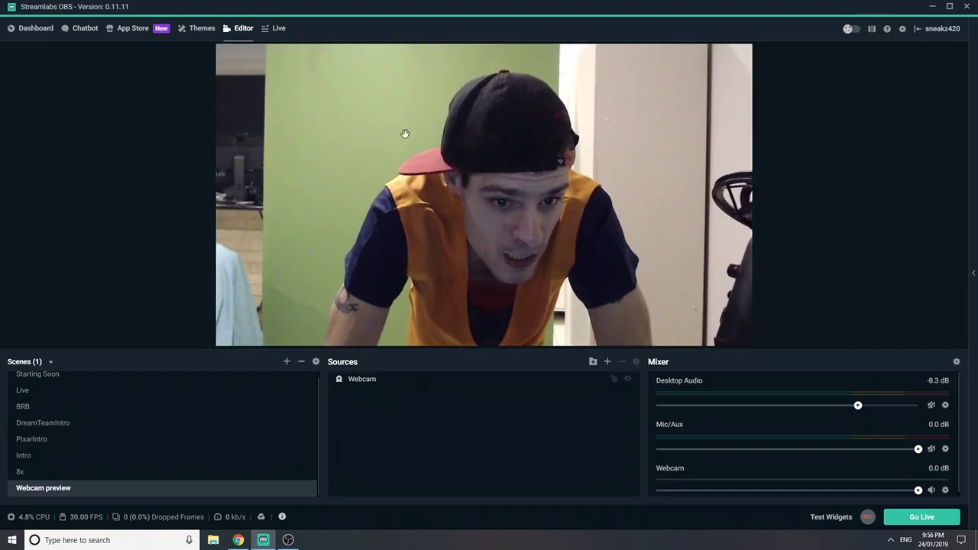
Review the Webcam source's video capture settings, including its resolution and FPS options, then close them
left_click(382, 382)
right_click(382, 379)
left_click(479, 313)
double_click(645, 256)
scroll(459, 282, "down", 2)
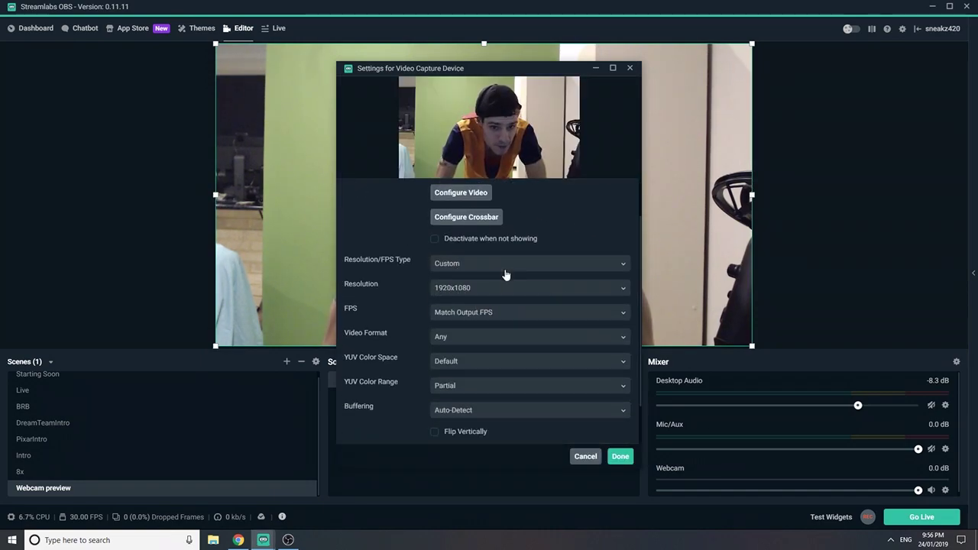
scroll(504, 275, "up", 2)
left_click(619, 456)
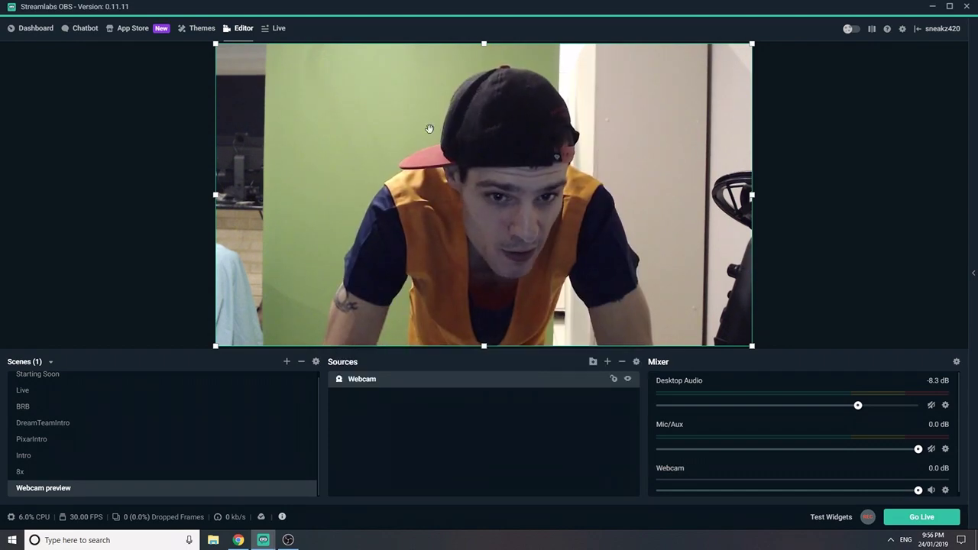
left_click(830, 245)
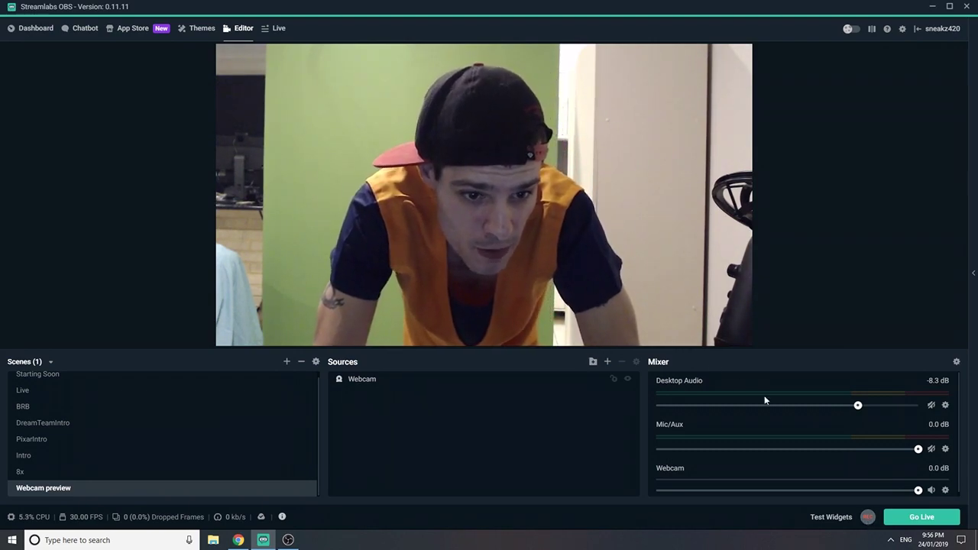
Record the webcam performance and move the recorded video file to a clear spot on the desktop
left_click(867, 517)
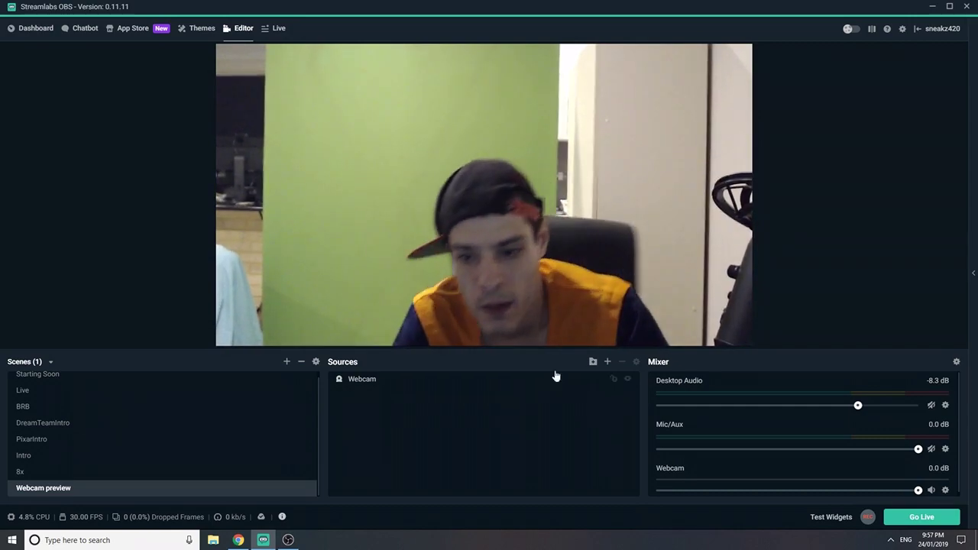
left_click(931, 6)
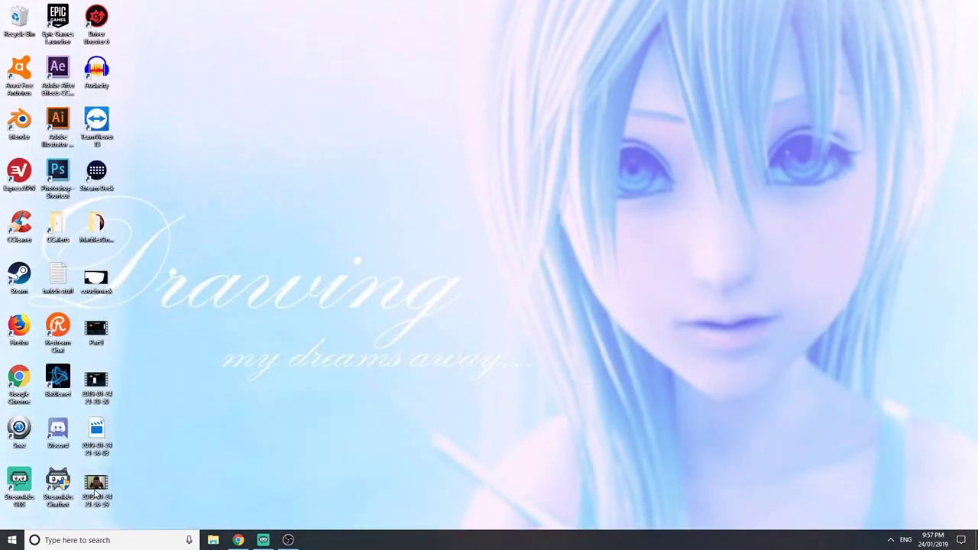
left_click_drag(100, 489, 277, 185)
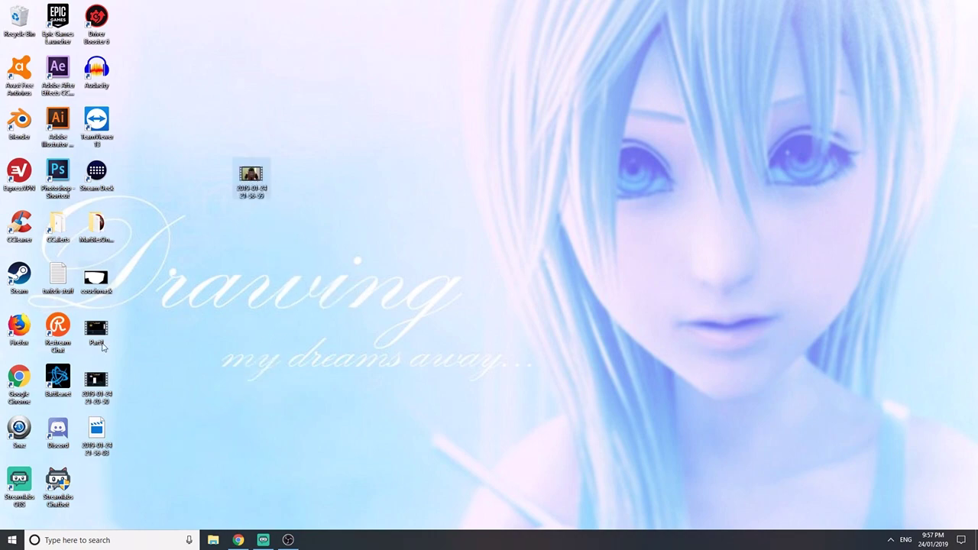
Launch Adobe After Effects CC 2015 and put the recorded video back among the other desktop icons
left_click(159, 542)
type("after")
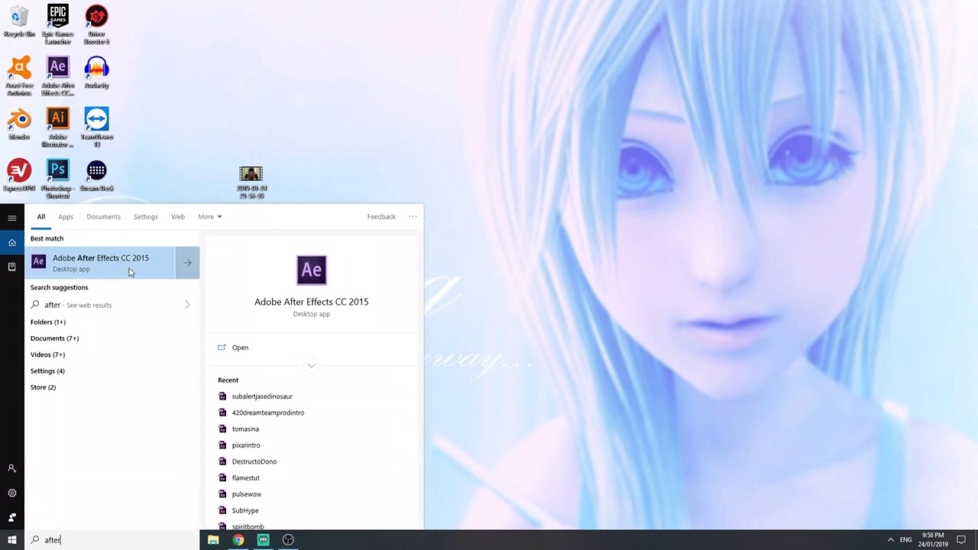
left_click(129, 269)
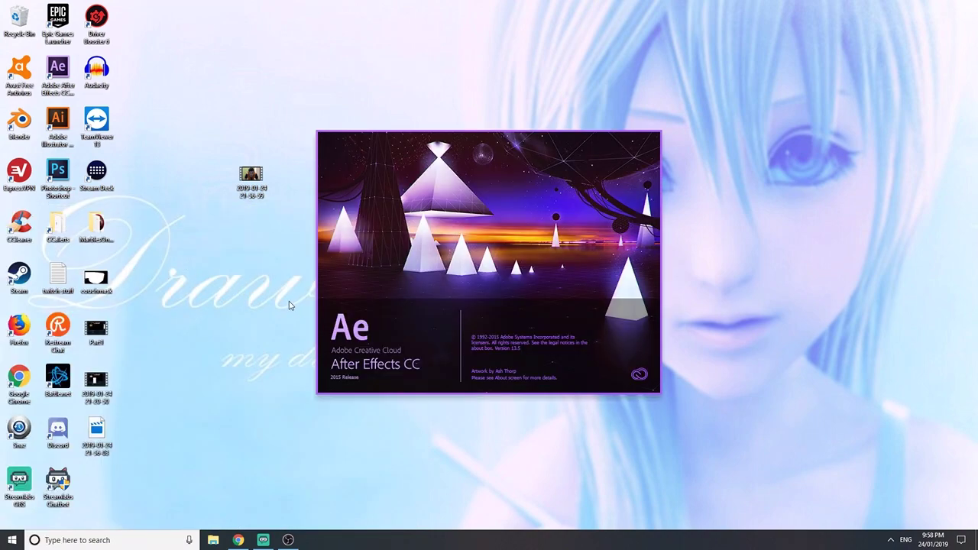
left_click_drag(258, 177, 112, 481)
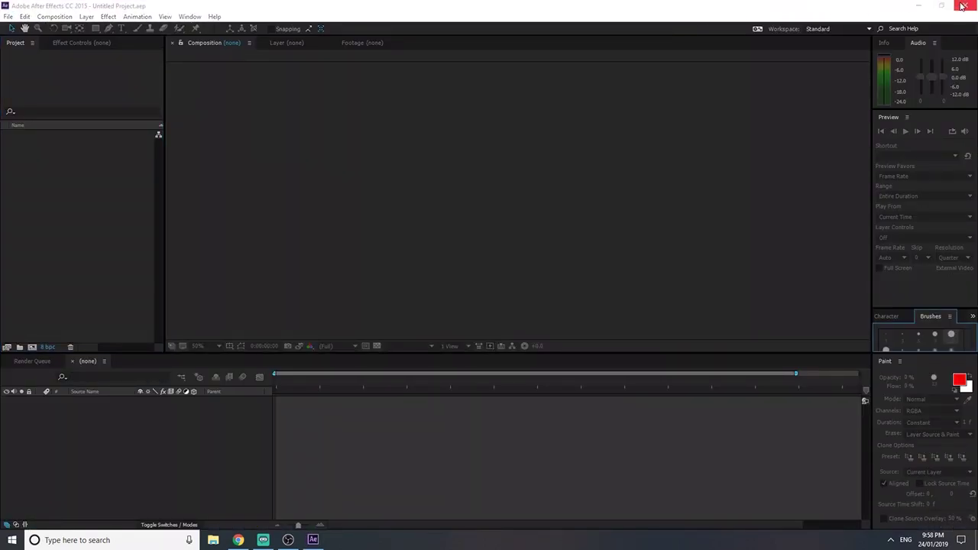
left_click(941, 6)
left_click_drag(101, 482, 573, 256)
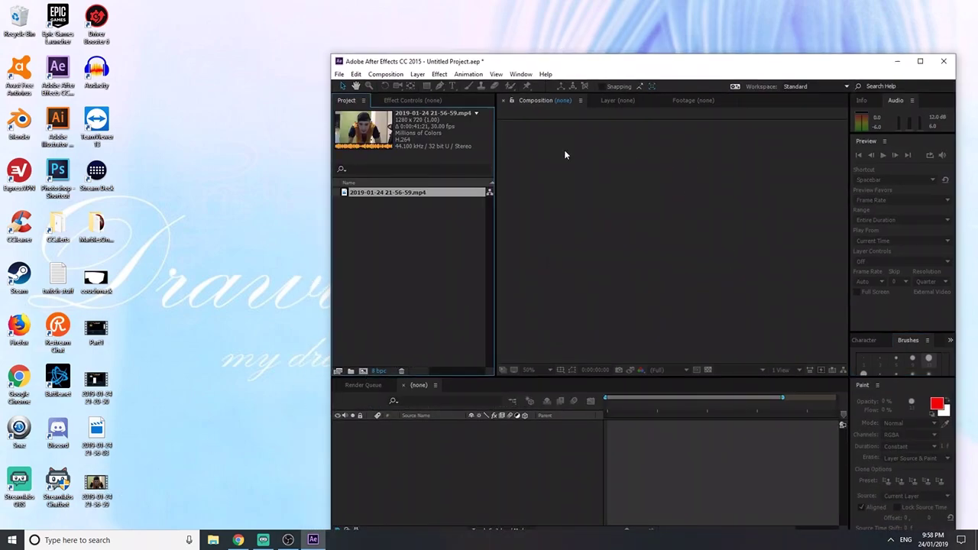
left_click_drag(392, 194, 428, 450)
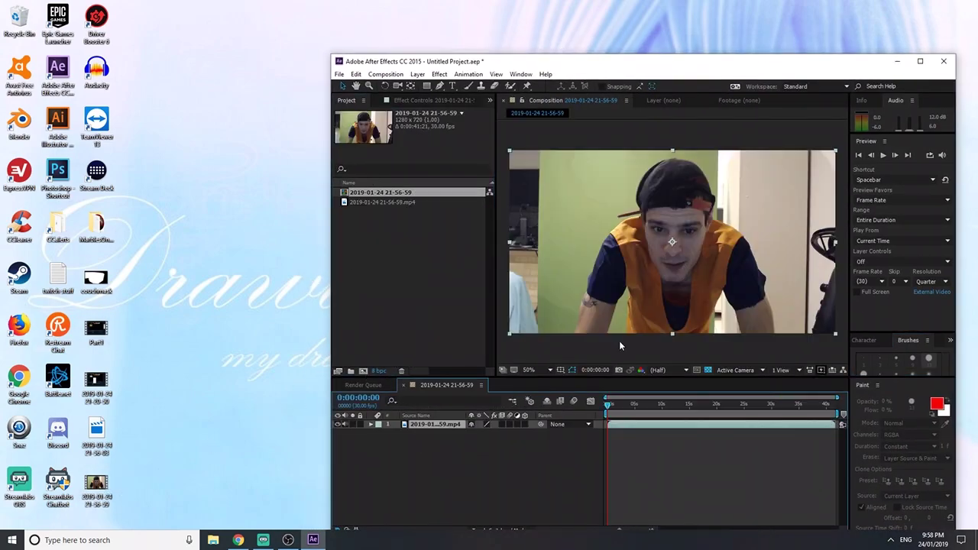
left_click(919, 61)
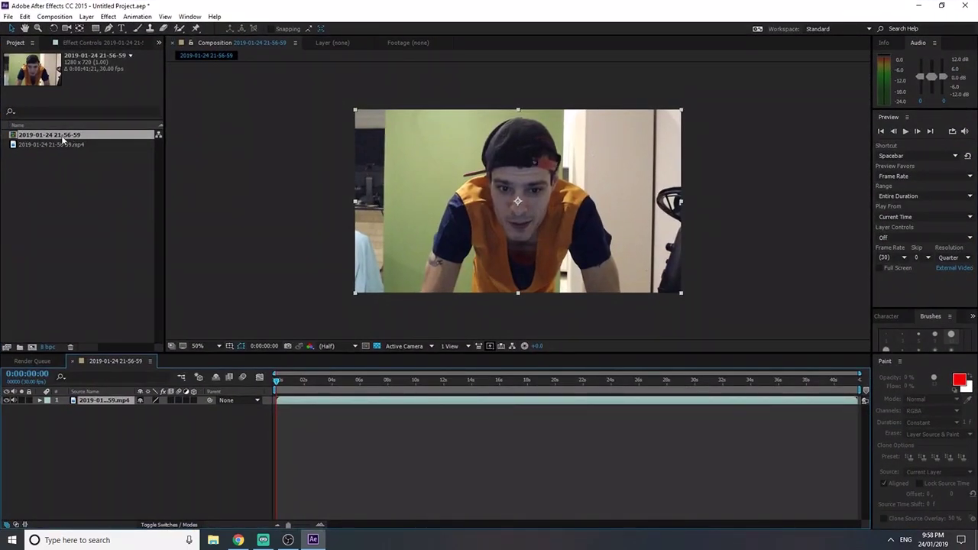
Scrub to the start of the standing move and set the work area to begin at 0:00:28:18
left_click_drag(277, 384, 675, 329)
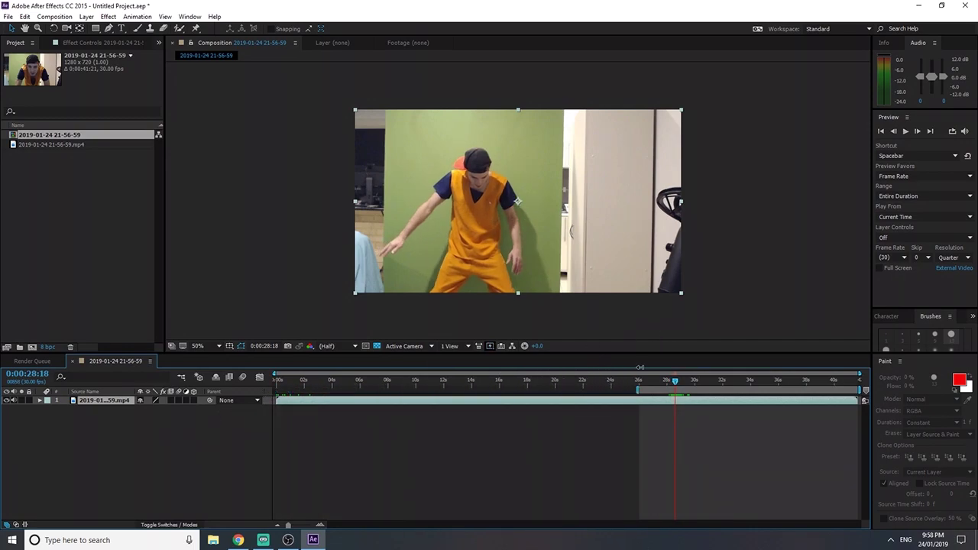
scroll(672, 395, "up", 5)
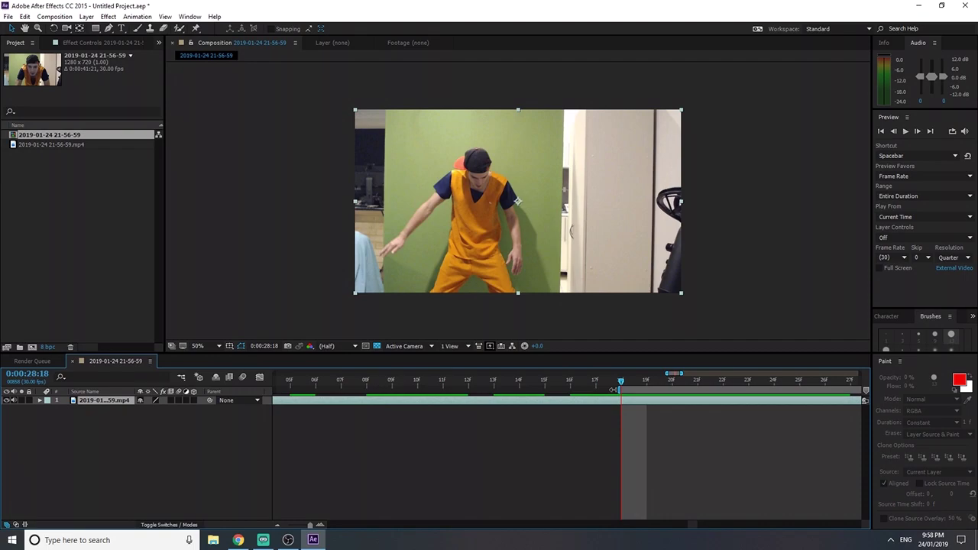
left_click_drag(620, 384, 740, 435)
scroll(732, 445, "down", 3)
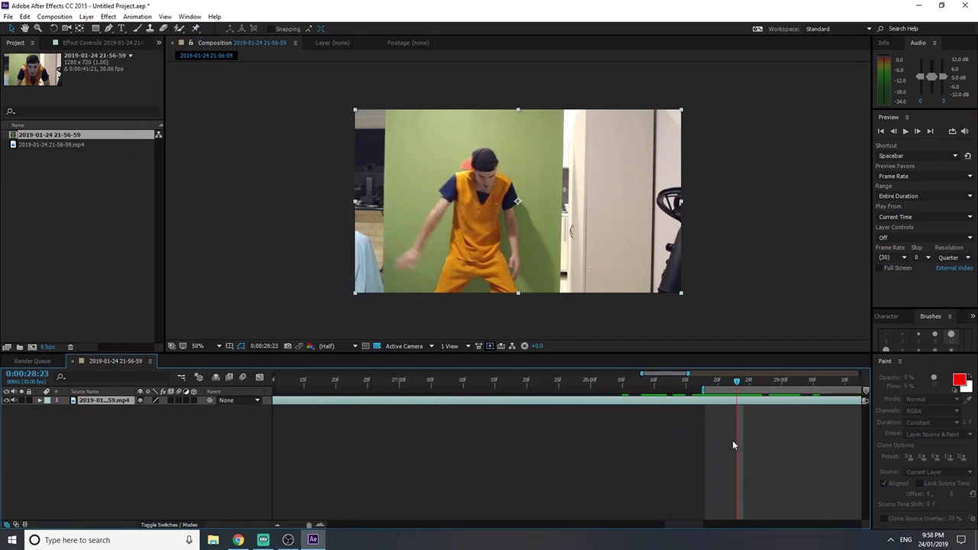
scroll(682, 482, "down", 5)
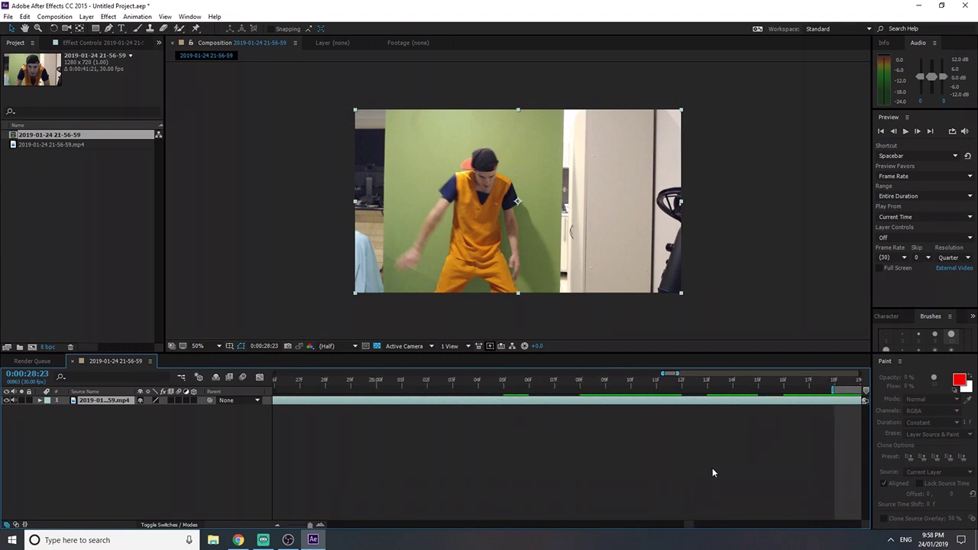
left_click_drag(650, 520, 774, 502)
scroll(760, 497, "down", 5)
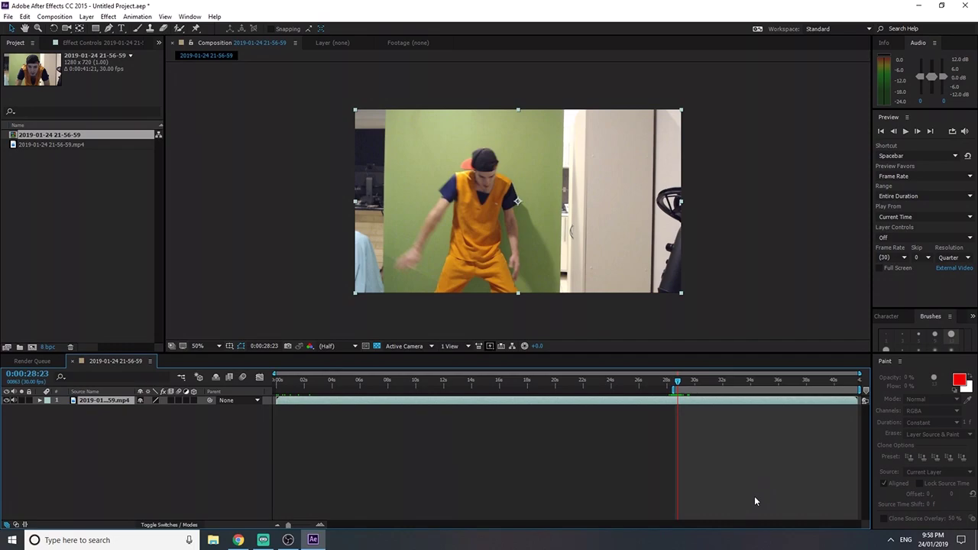
Find the final pose at 0:00:38:08 and end the work area there
left_click_drag(681, 382, 812, 364)
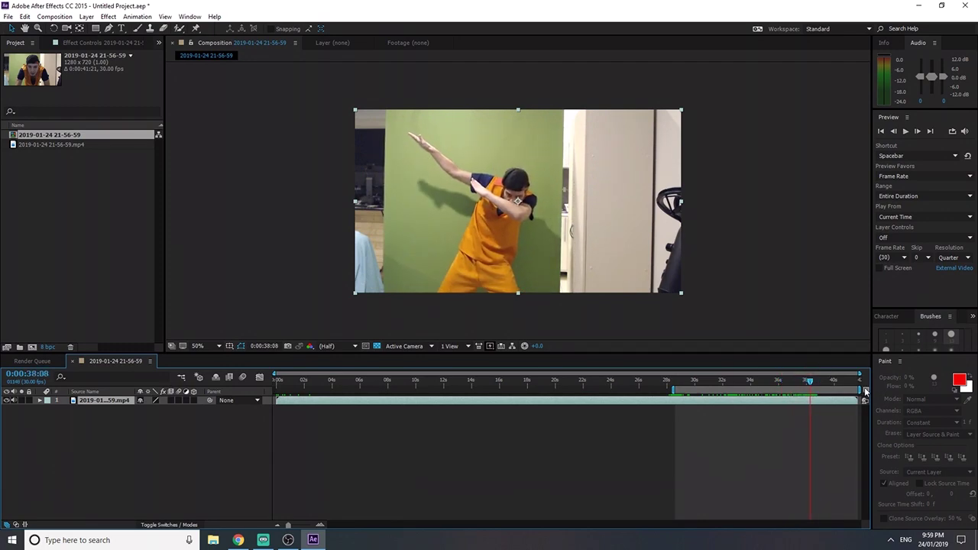
left_click_drag(857, 389, 813, 389)
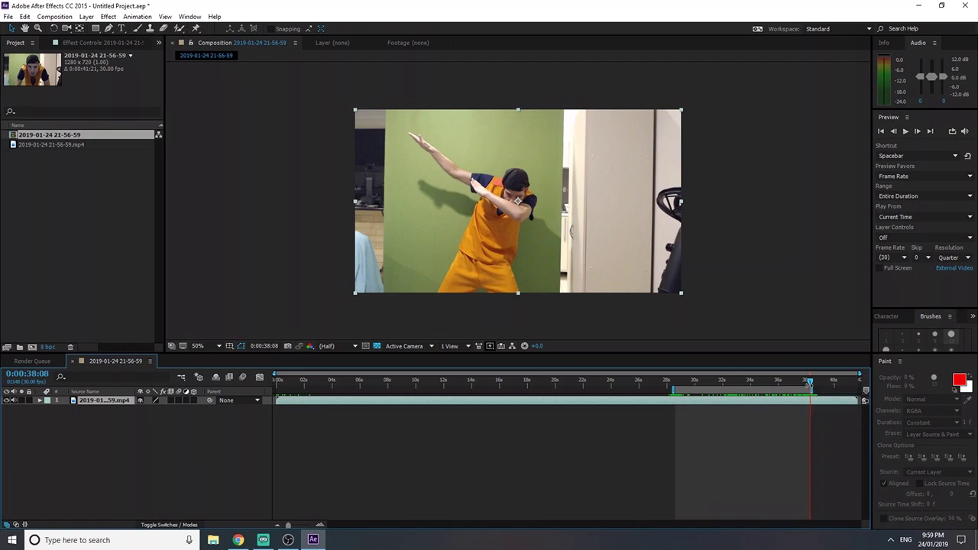
key("semicolon")
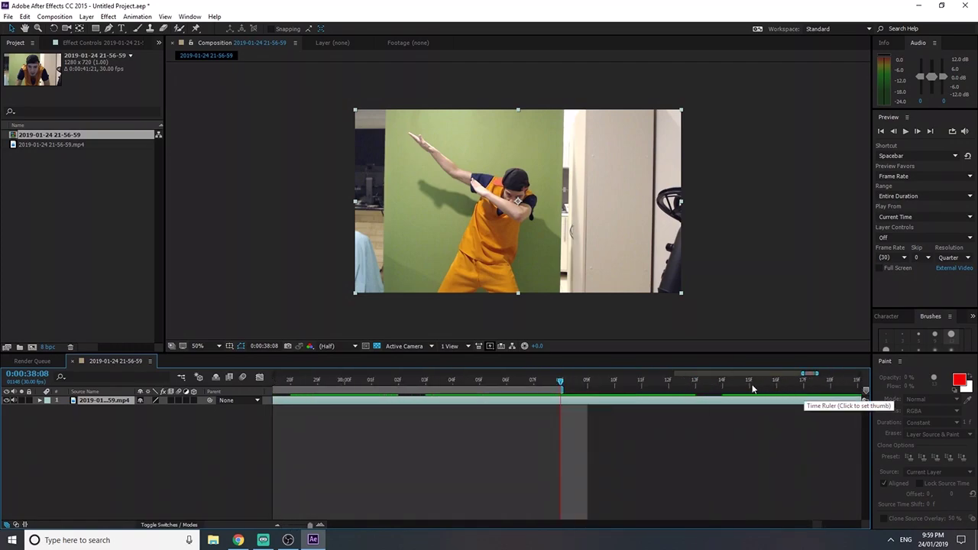
Trim the composition to the work area and return the playhead to its first frame
right_click(513, 392)
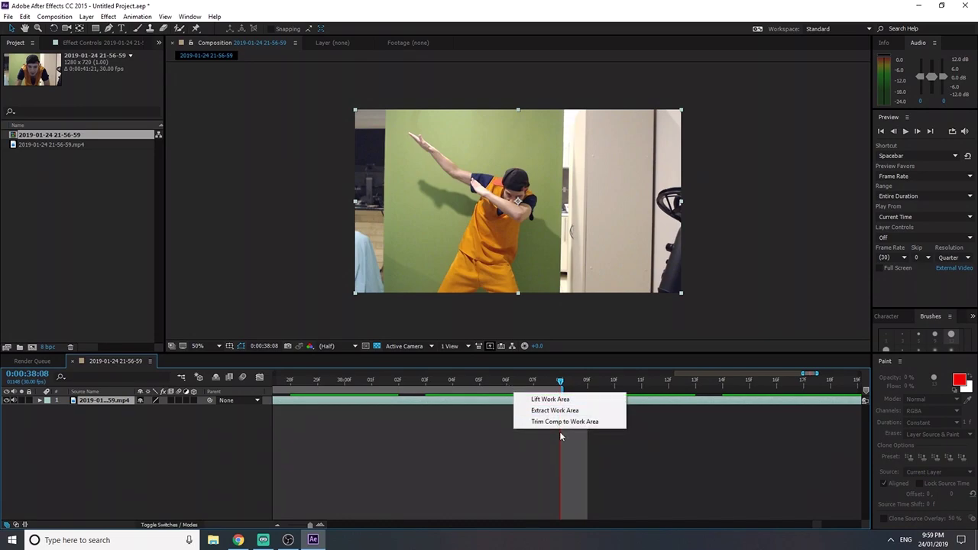
left_click(558, 421)
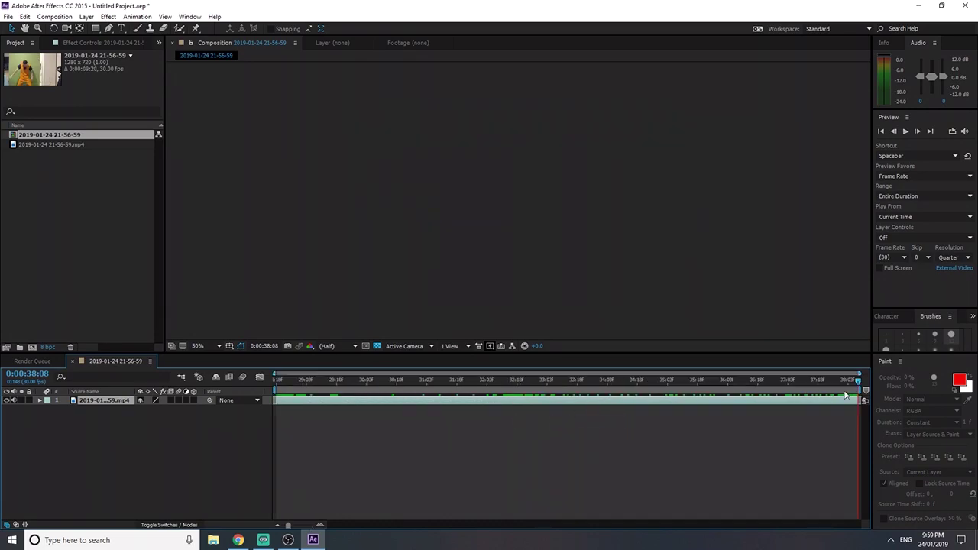
left_click_drag(856, 377, 272, 357)
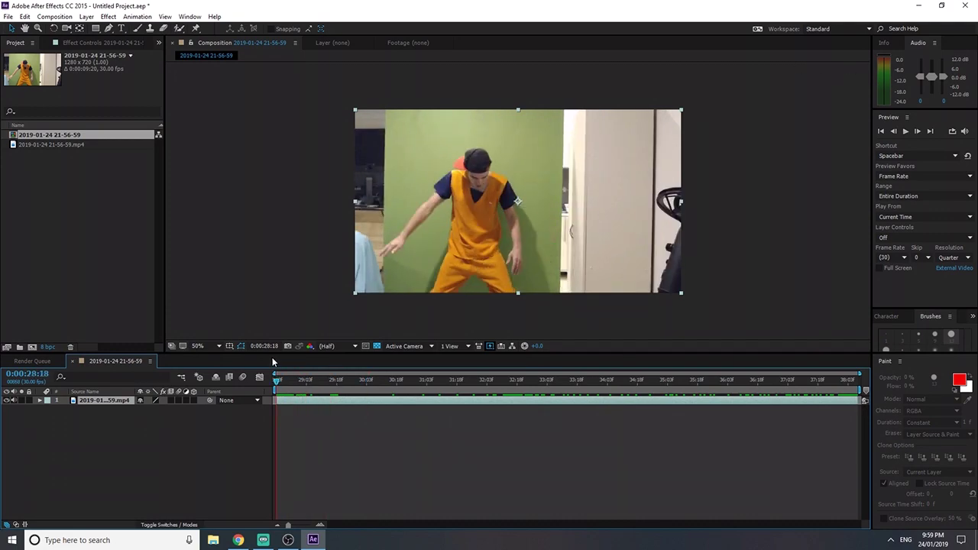
Draw a region of interest tightly around the green backdrop and crop the composition to it
left_click(367, 348)
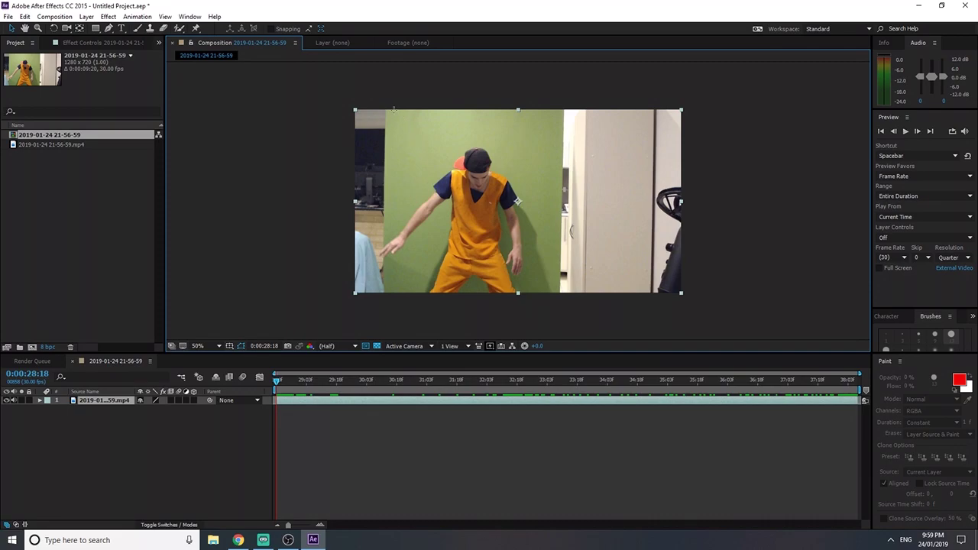
left_click_drag(385, 109, 562, 293)
left_click_drag(564, 204, 561, 207)
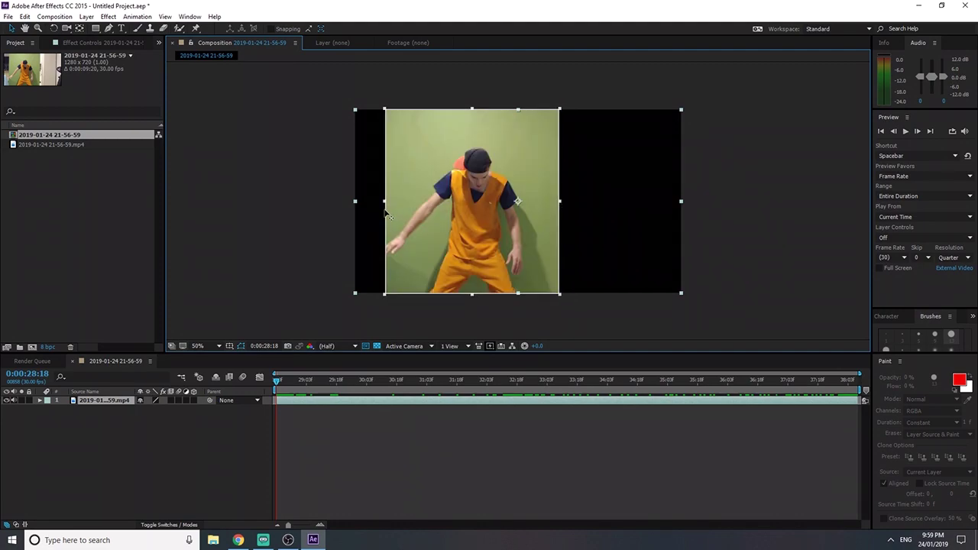
left_click_drag(385, 204, 386, 203)
left_click(54, 17)
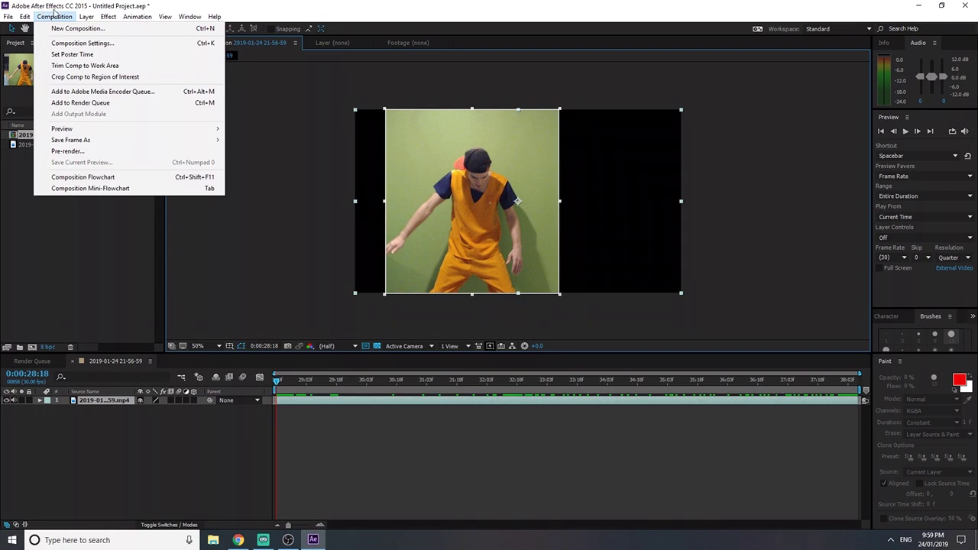
left_click(96, 77)
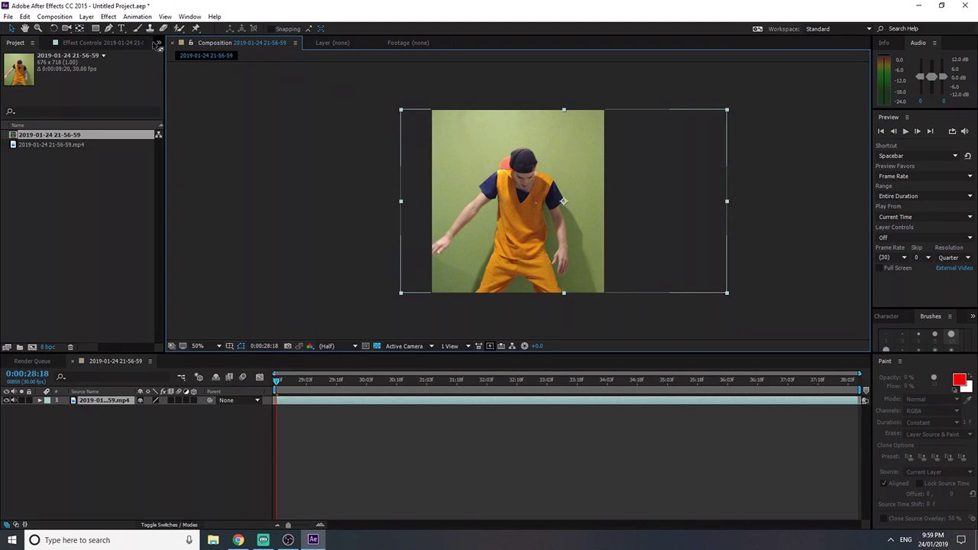
Apply the Keylight (1.2) keying effect to the cropped footage layer
left_click(55, 16)
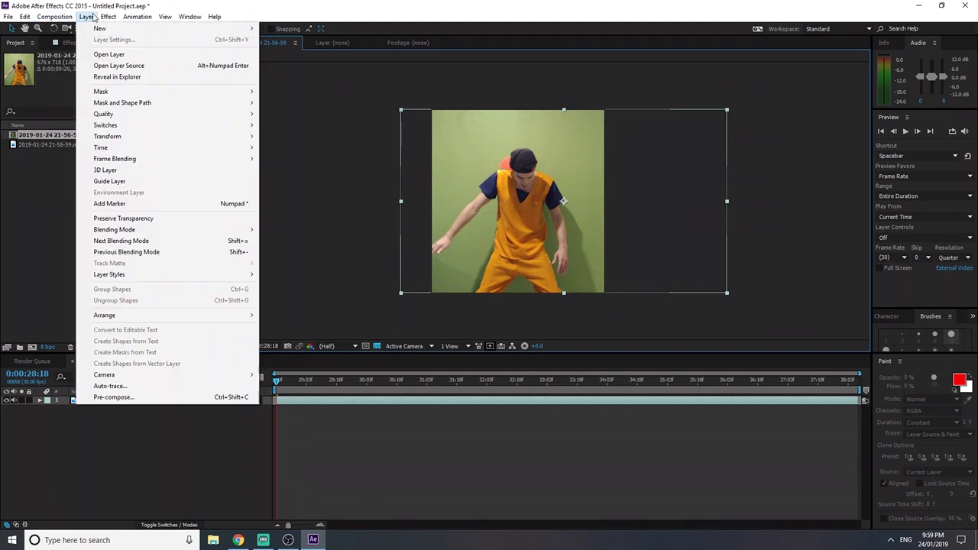
mouse_move(112, 17)
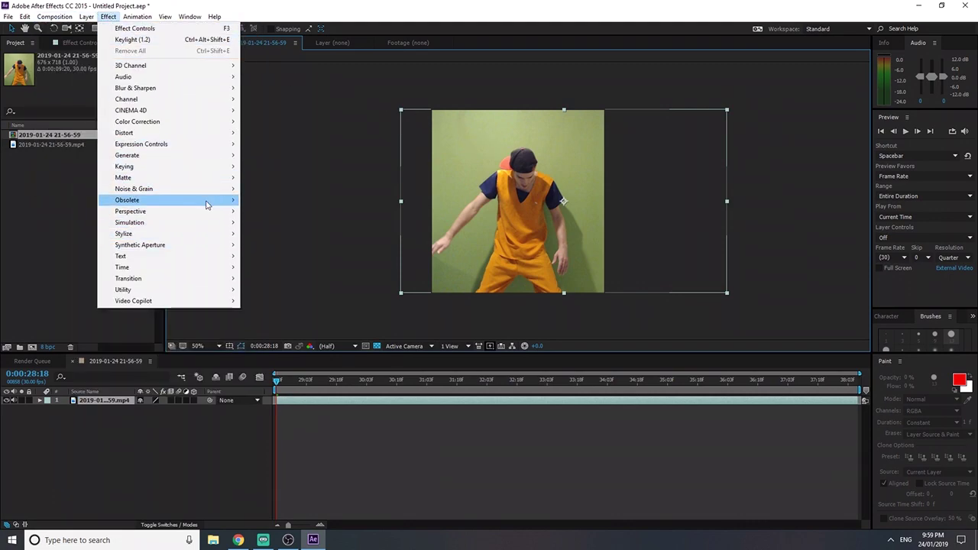
mouse_move(214, 168)
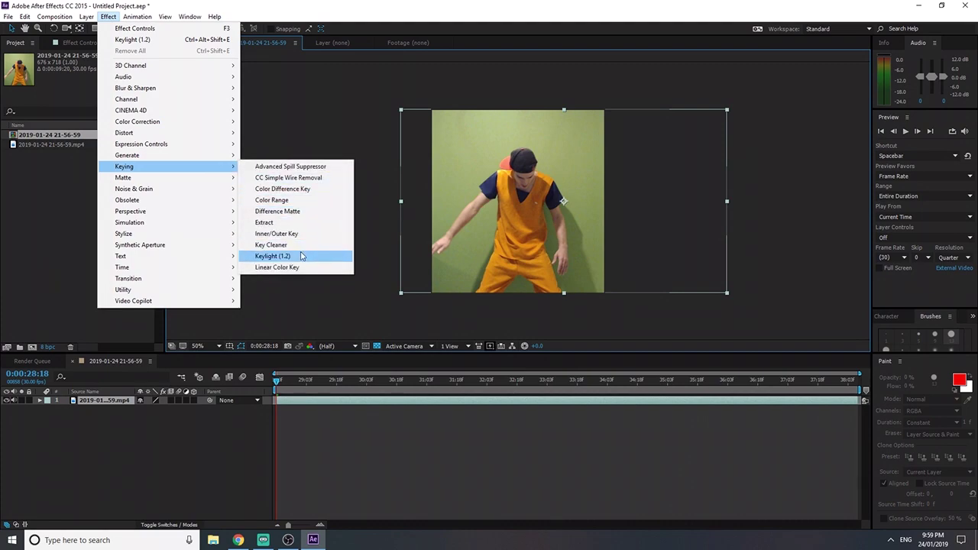
left_click(306, 261)
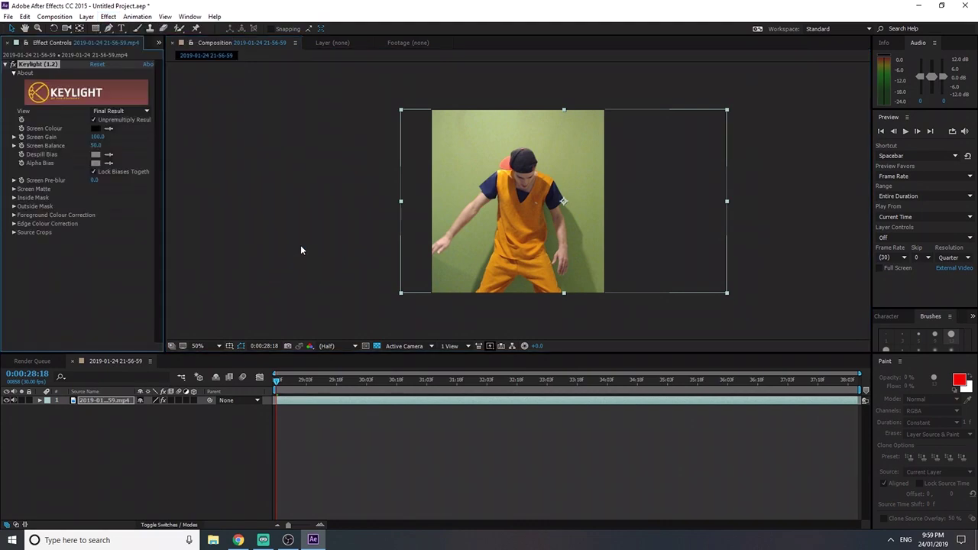
Try sampling Keylight's Screen Colour from the shadowed and lit parts of the green backdrop, undoing each pick
left_click(108, 130)
left_click(577, 230)
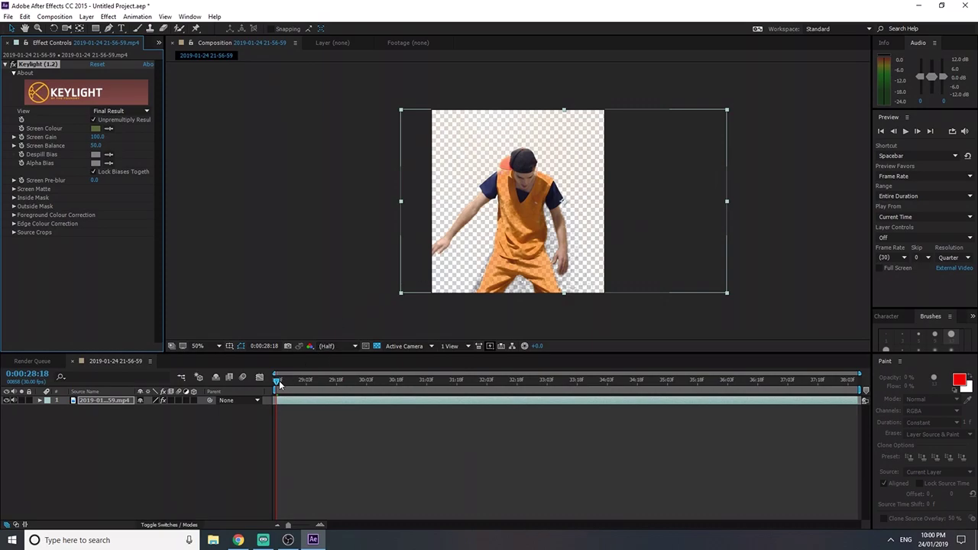
key("ctrl+z")
left_click(109, 129)
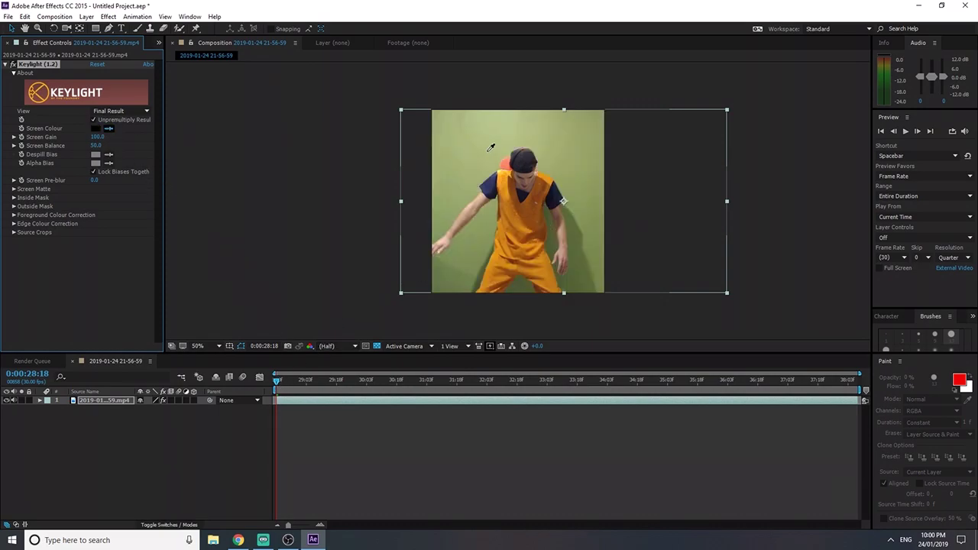
left_click(450, 134)
key("ctrl+z")
Sample the shadowed green beside the leg as Screen Colour and raise Screen Gain to 104.0 at 0:00:28:27
left_click(108, 129)
left_click(578, 266)
left_click_drag(279, 383, 297, 379)
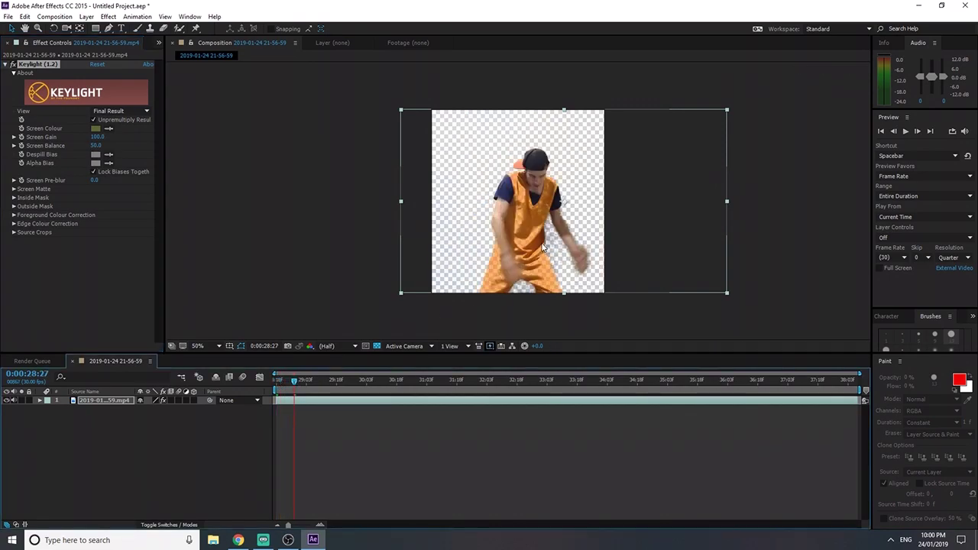
left_click(13, 136)
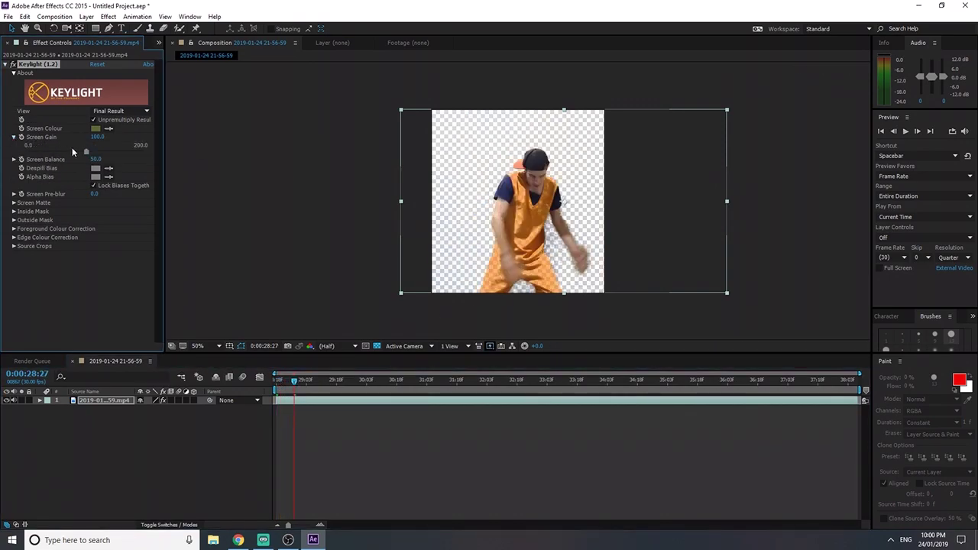
left_click_drag(86, 150, 89, 151)
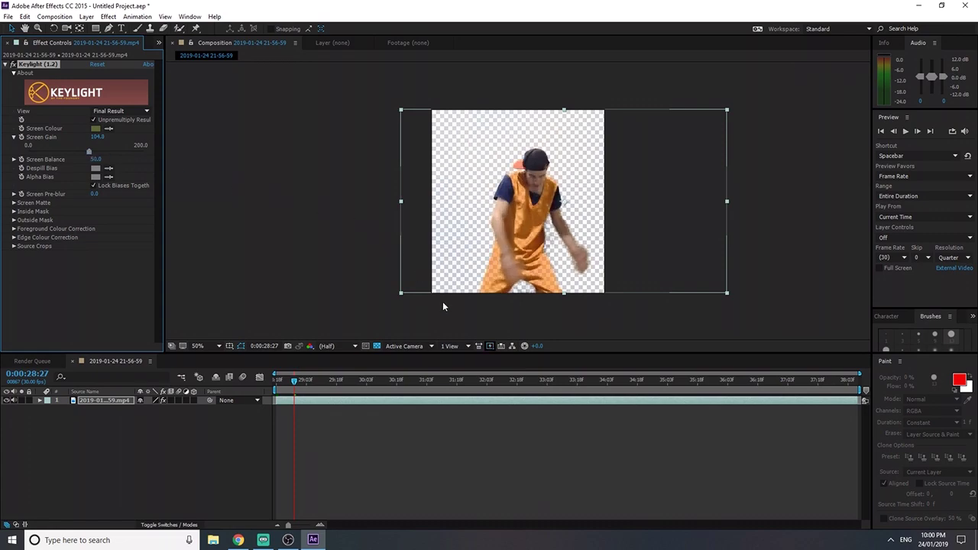
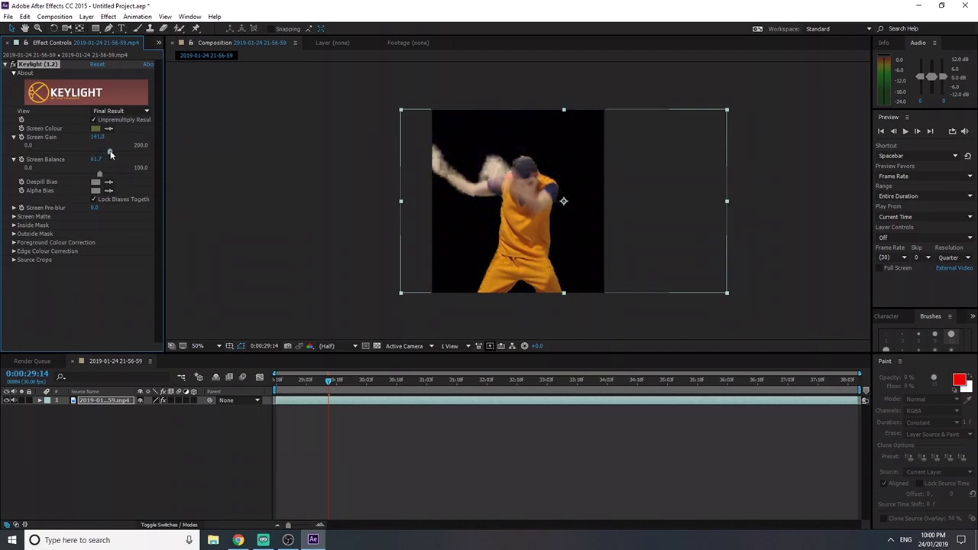
Try Screen Gain 131.3 and Screen Balance 65.2 on the blurred arm at 0:00:30:10, and undo the key adjustments
left_click_drag(325, 379, 379, 361)
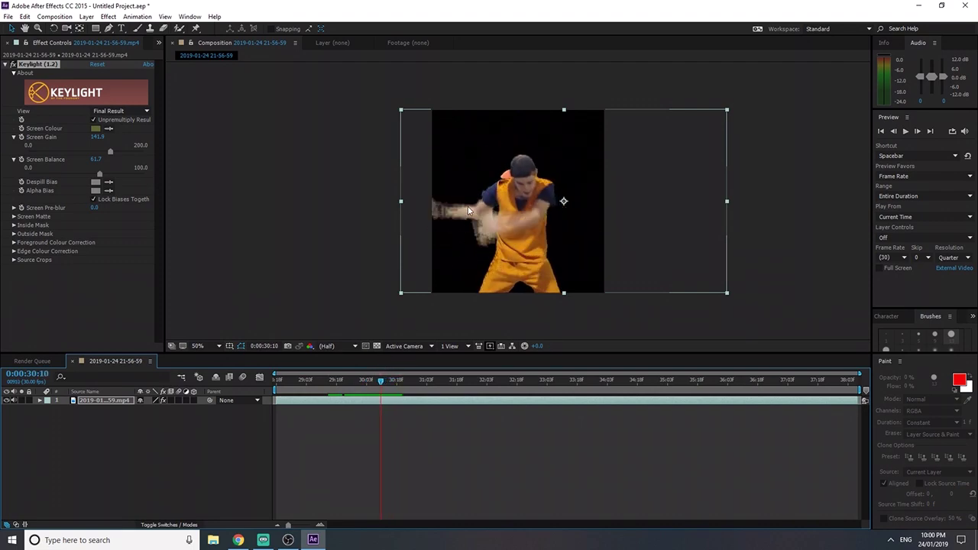
mouse_move(113, 151)
left_mouse_down()
mouse_move(90, 153)
mouse_move(74, 171)
mouse_move(98, 176)
mouse_move(96, 155)
mouse_move(105, 157)
left_mouse_up()
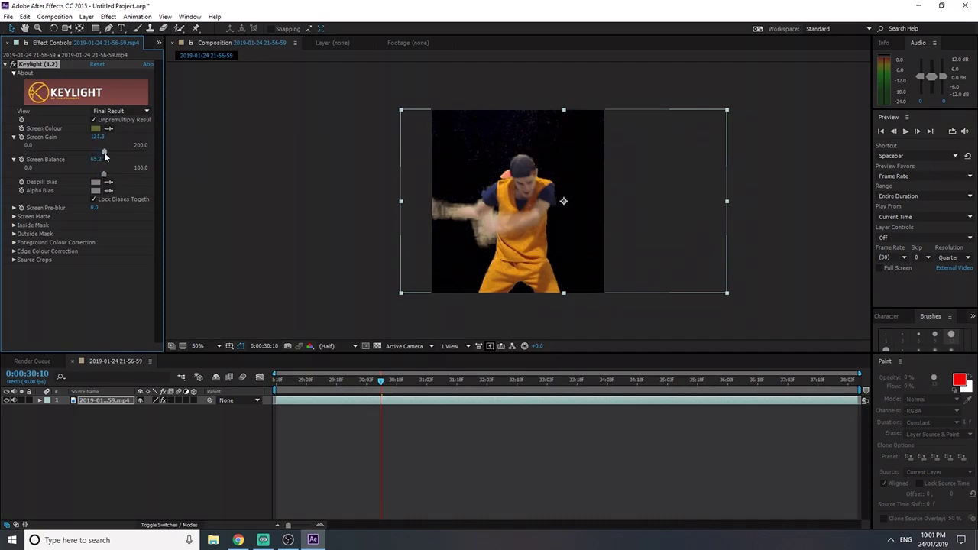
left_click_drag(381, 385, 324, 343)
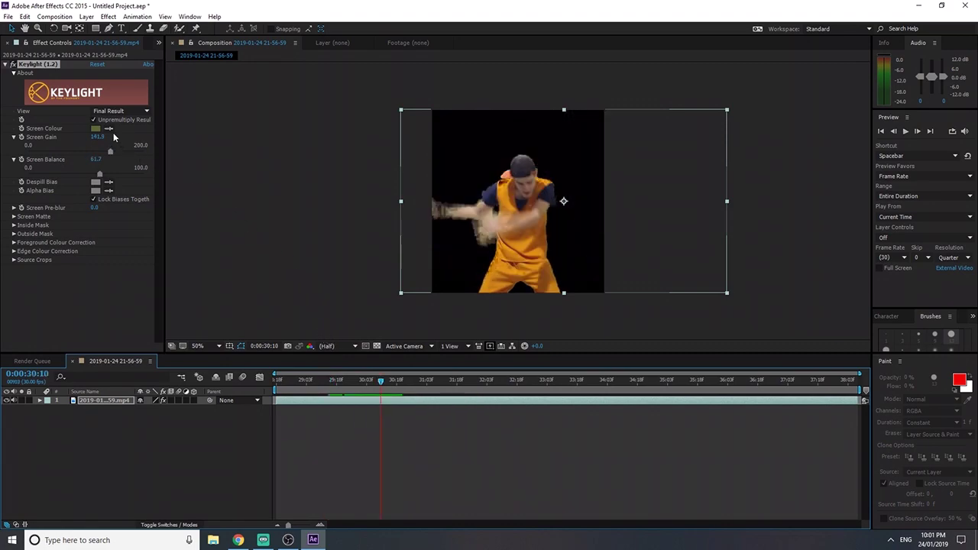
left_click_drag(105, 136, 113, 133)
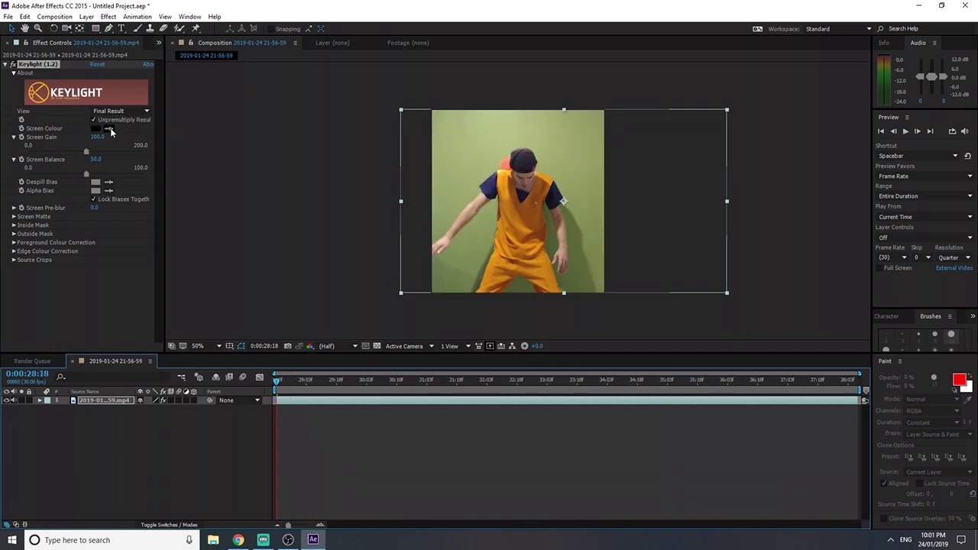
Sample the lighter green beside the head as Screen Colour, with Screen Gain about 120.7 and Screen Balance about 80.8
left_click(109, 128)
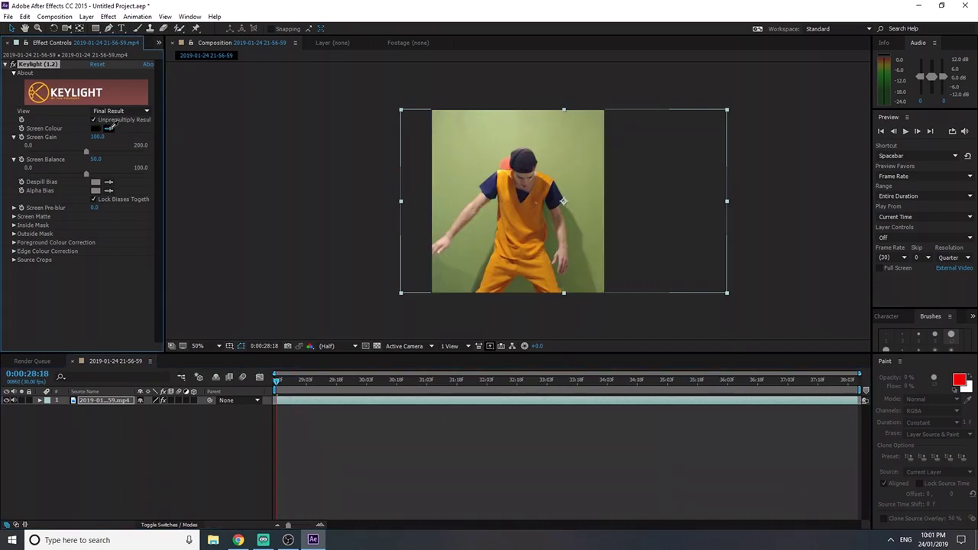
left_click(573, 167)
left_click_drag(90, 155, 141, 176)
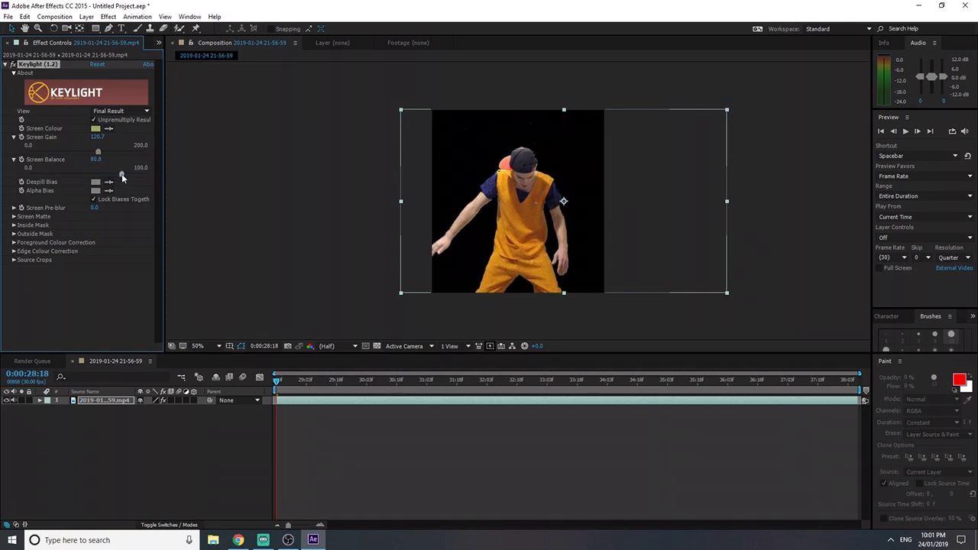
Refine the key on the fast arm movement at 0:00:30:09 to Screen Gain 135.7 and Screen Balance 69.6
left_click_drag(276, 382, 378, 345)
left_click_drag(120, 174, 107, 150)
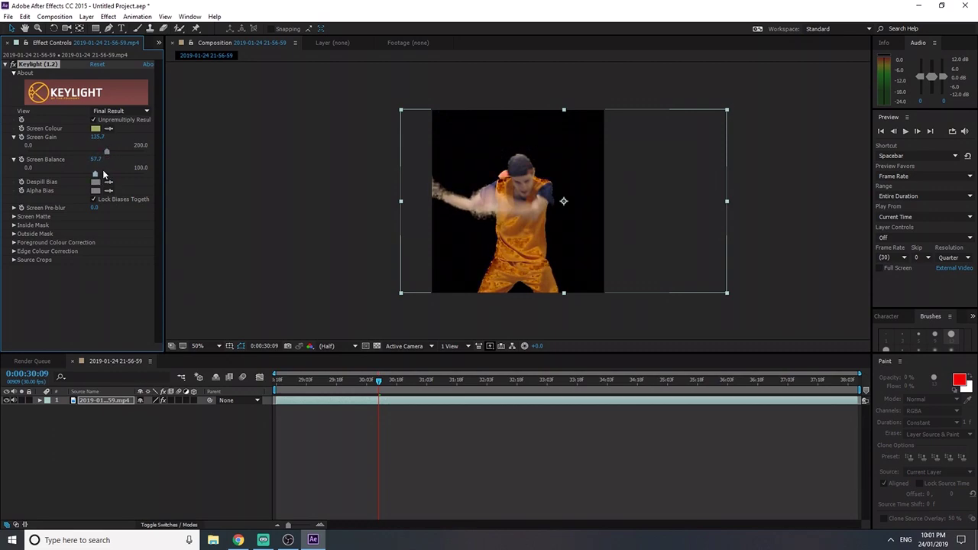
left_click_drag(102, 174, 109, 176)
Preview the keyed clip and turn on the transparency grid to check the cutout across its duration
left_click_drag(382, 383, 330, 382)
key("space")
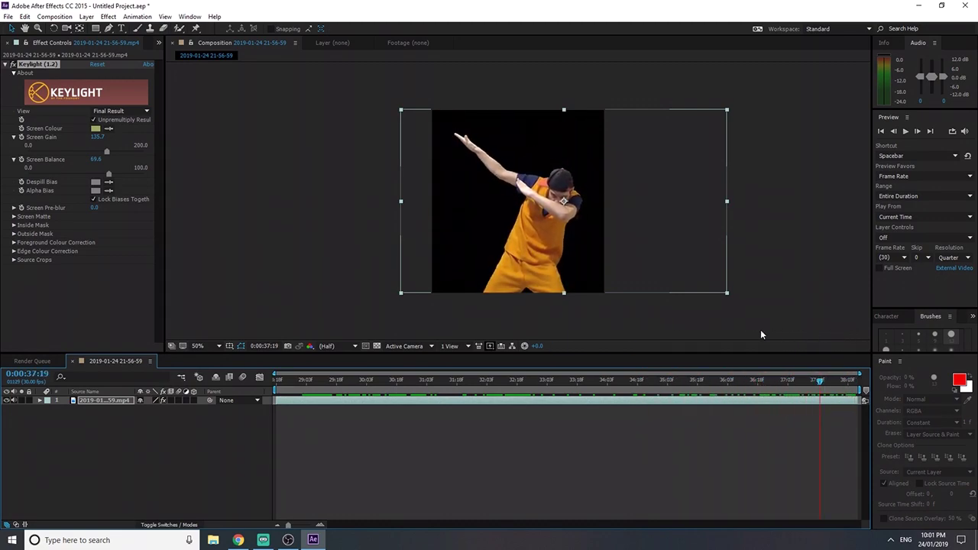
key("space")
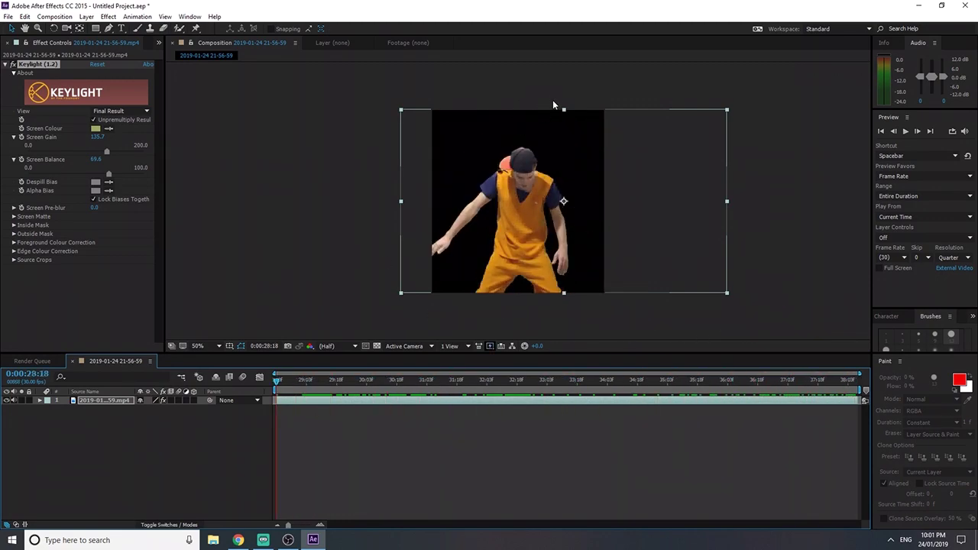
left_click(378, 346)
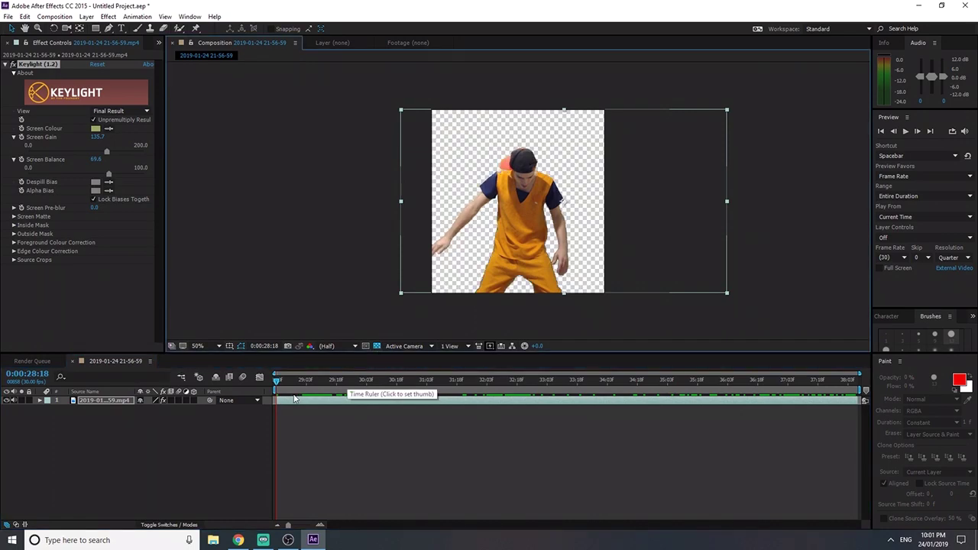
left_click_drag(277, 384, 692, 378)
key("space")
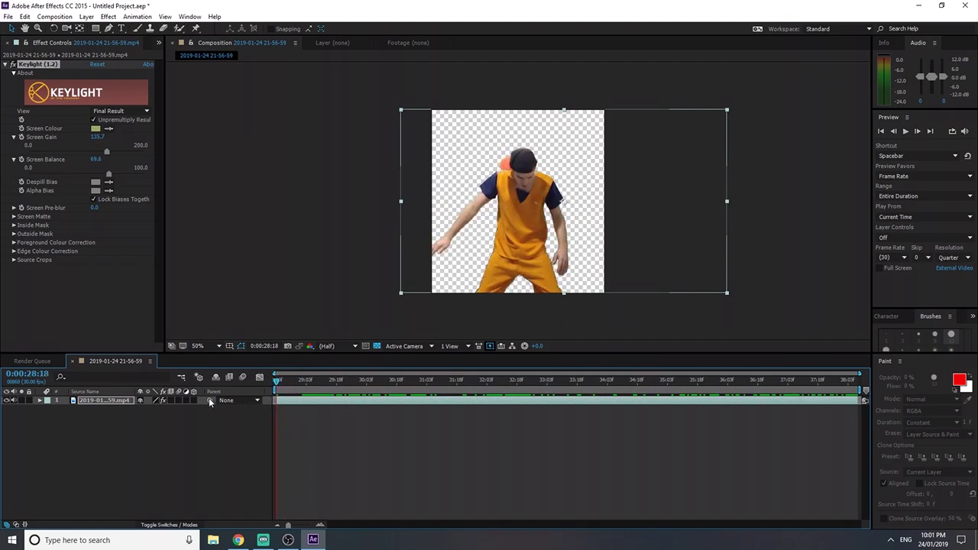
Pre-compose the keyed layer as "finalcut", moving all attributes into the new composition
right_click(341, 410)
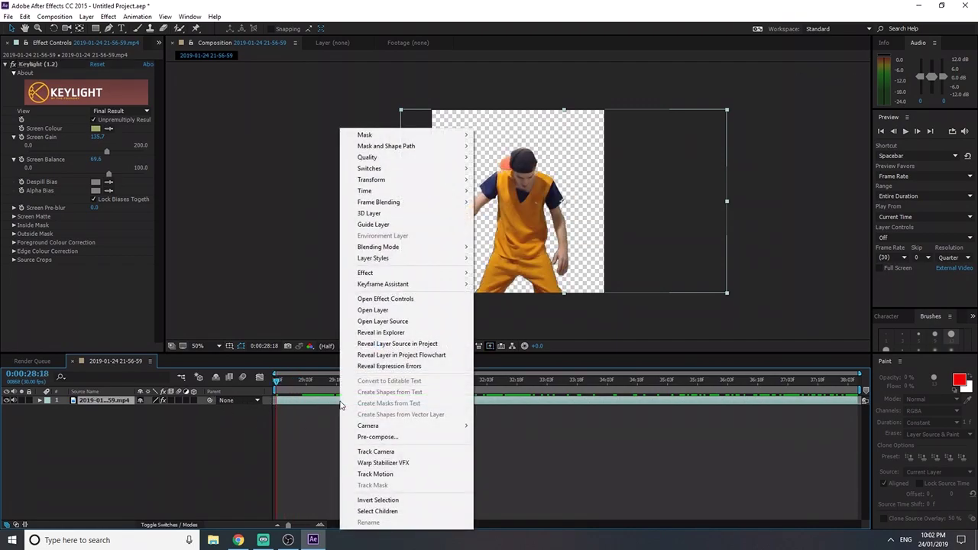
left_click(393, 435)
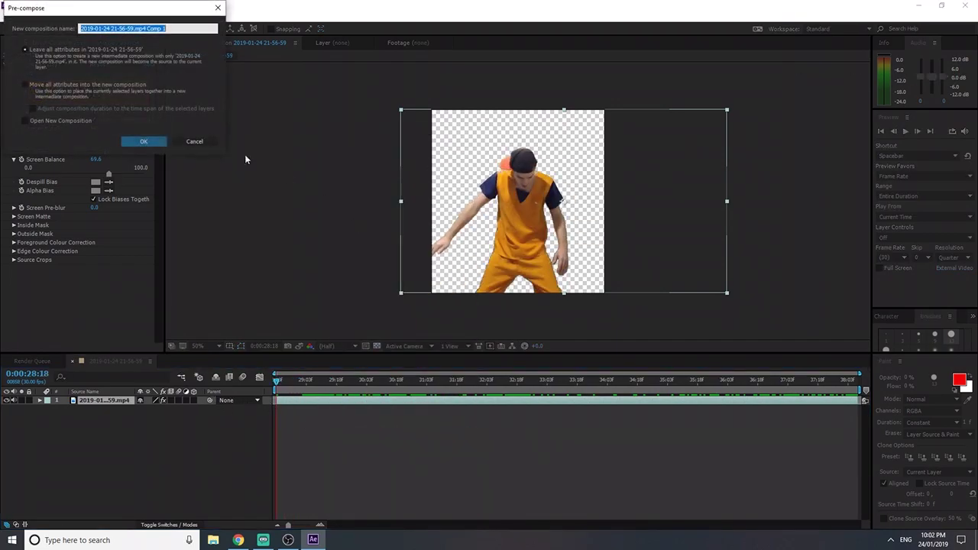
left_click(58, 87)
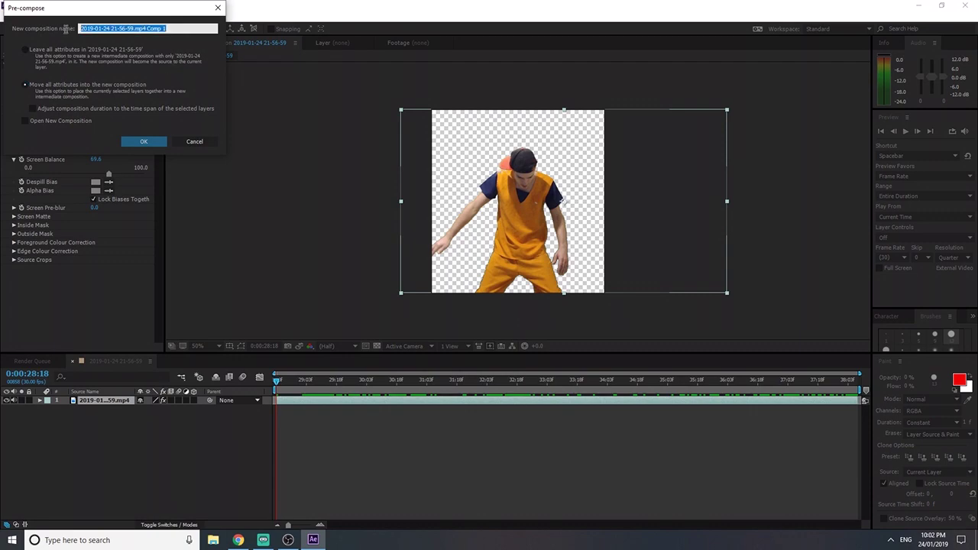
type("finalcut")
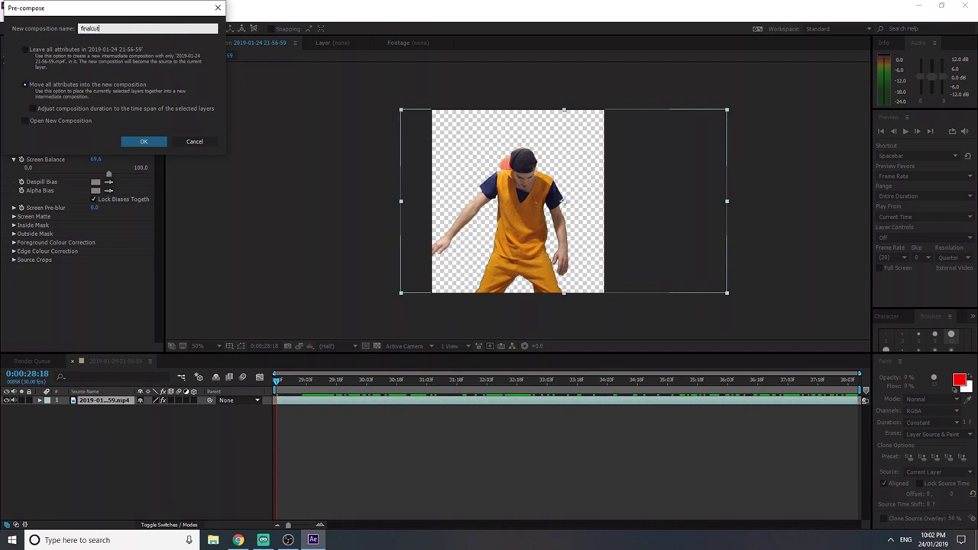
left_click(143, 141)
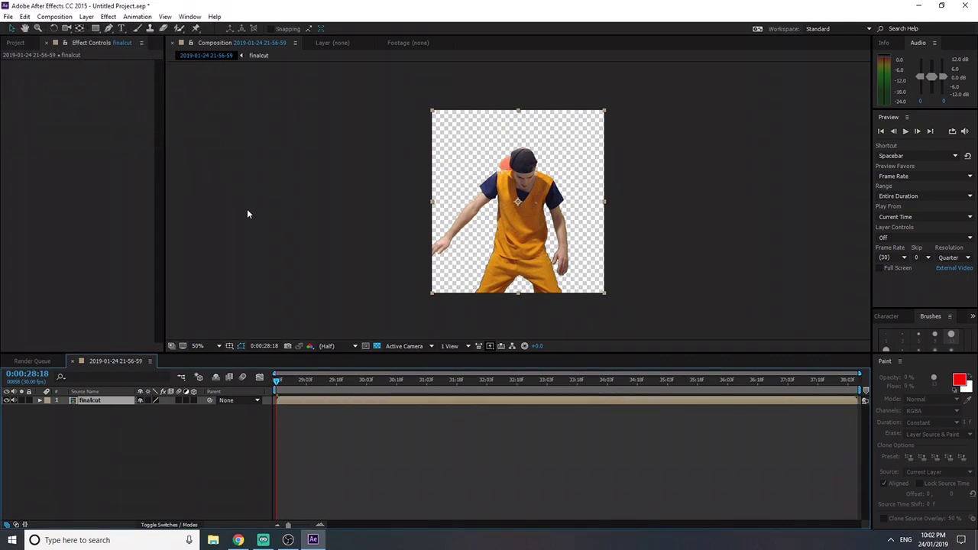
Create a new composition with a width of 1920 px and a height of 1080 px
left_click(50, 16)
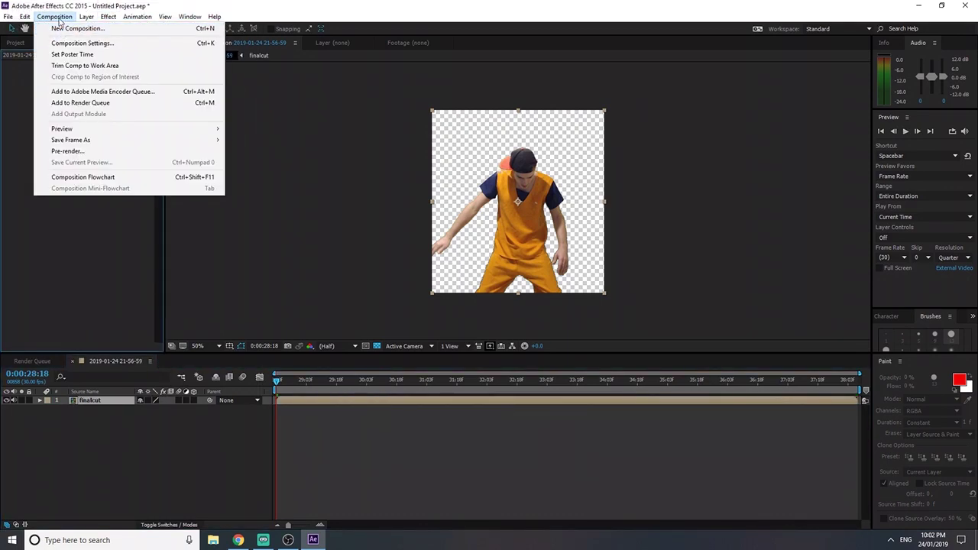
left_click(77, 28)
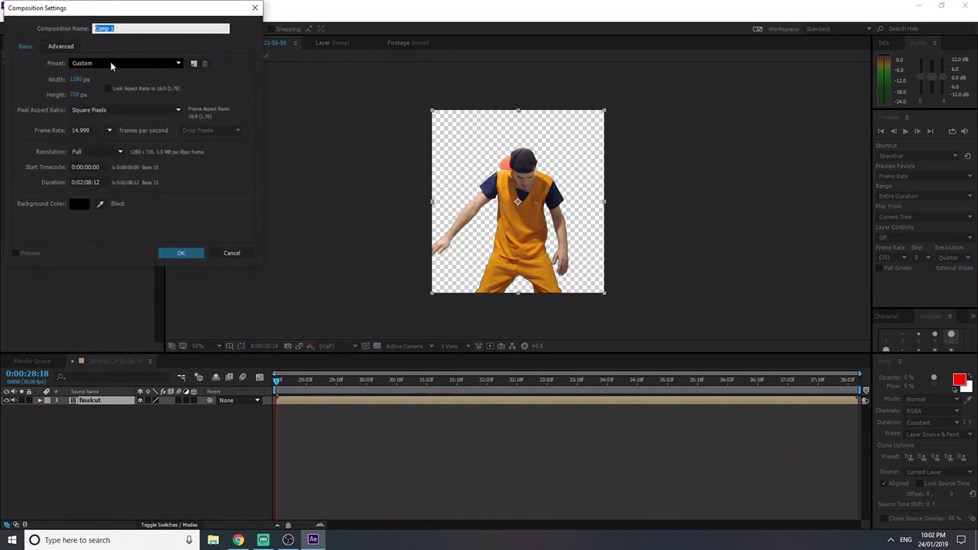
left_click(81, 80)
type("4")
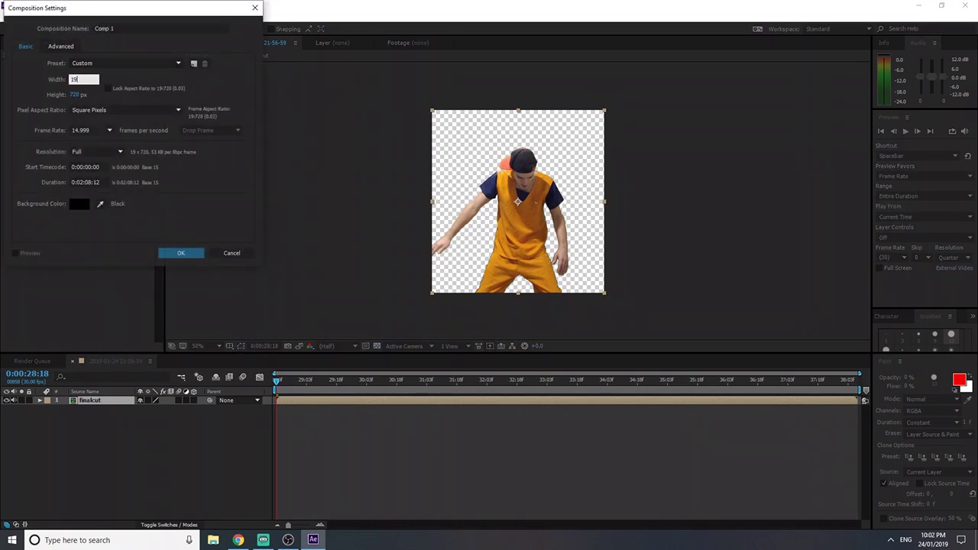
key("BackSpace")
type("1920")
key("Tab")
type("1080")
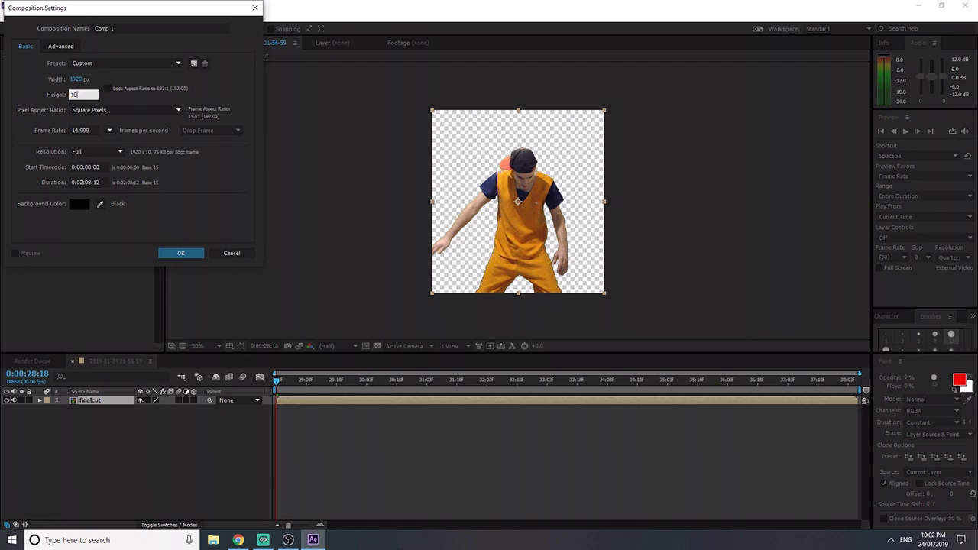
left_click(181, 253)
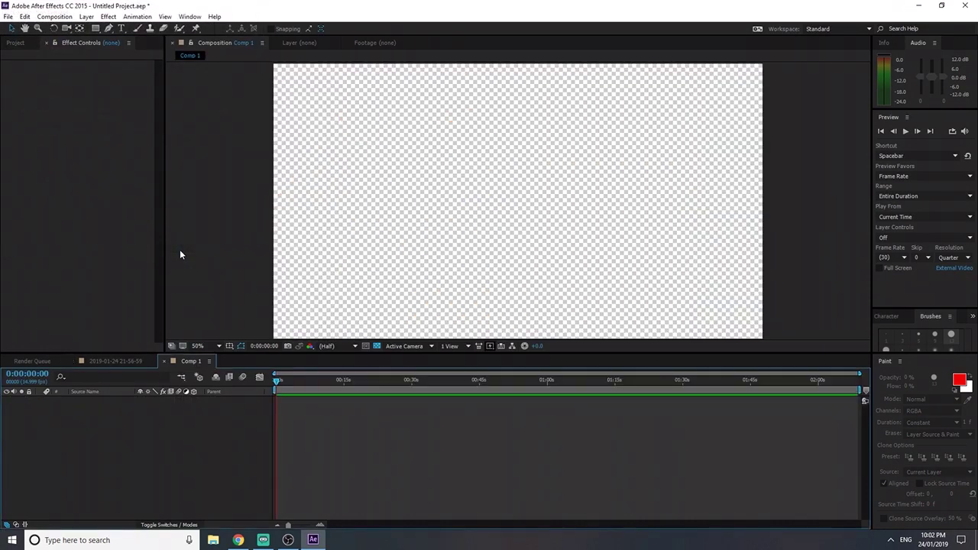
Add finalcut to Comp 1 and move it to the lower-left corner of the frame, legs at the bottom edge
left_click(16, 44)
left_click(36, 164)
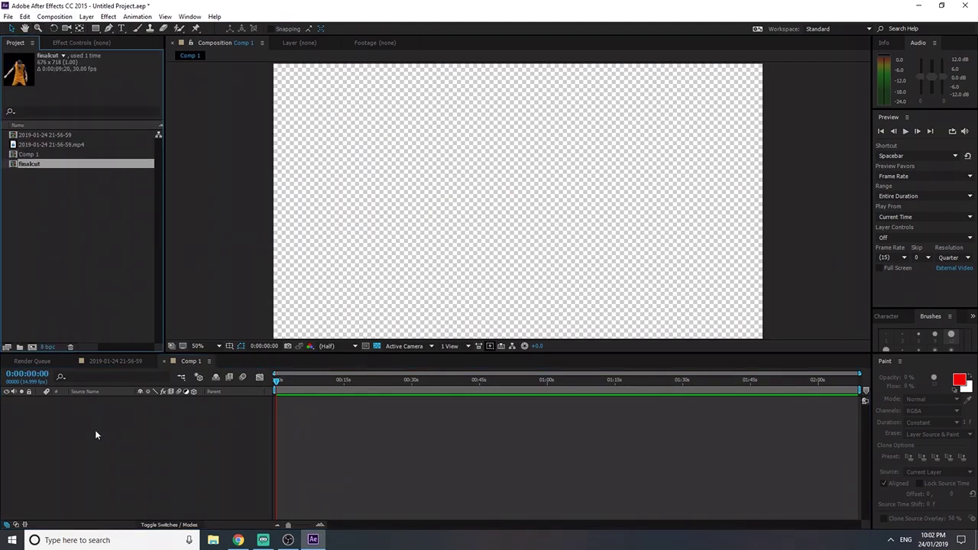
left_click_drag(29, 163, 80, 453)
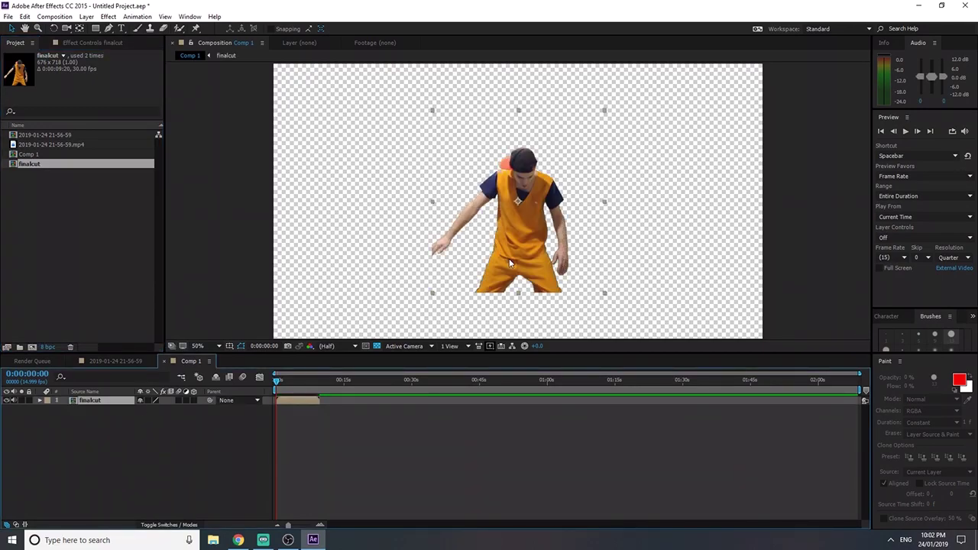
left_click_drag(518, 229, 372, 283)
Preview Comp 1 to check how the repositioned finalcut layer plays
key("space")
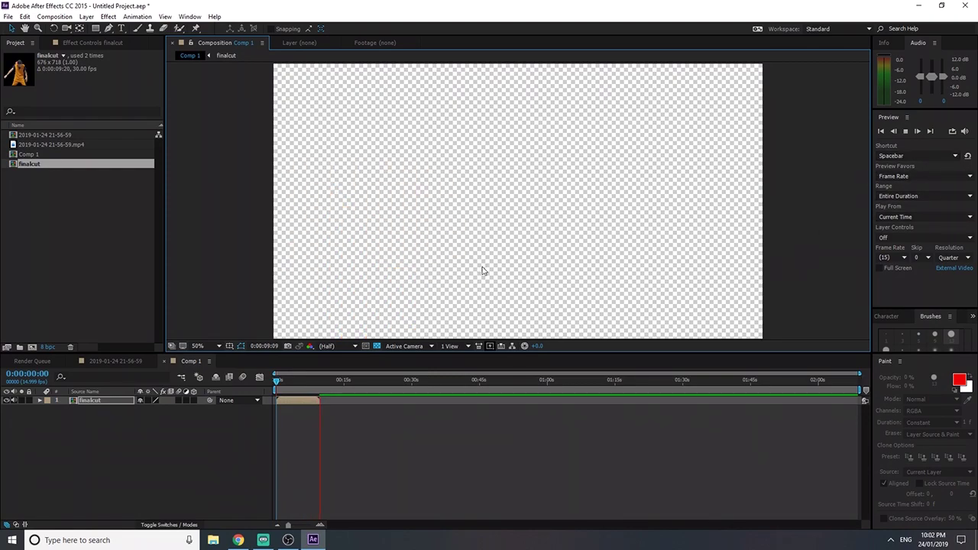
left_click(311, 380)
key("space")
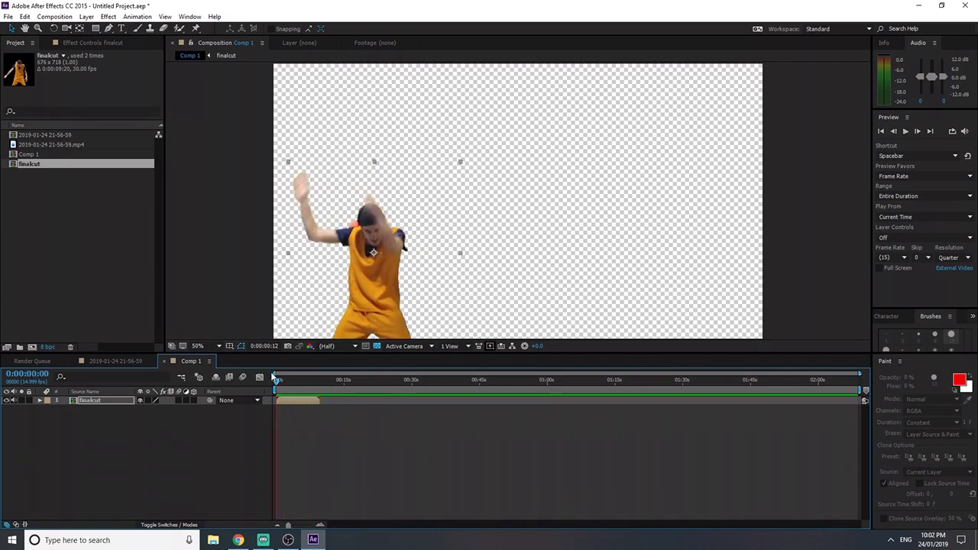
Shorten Comp 1's work area to the end of the finalcut layer and trim the composition to that work area
key("Home")
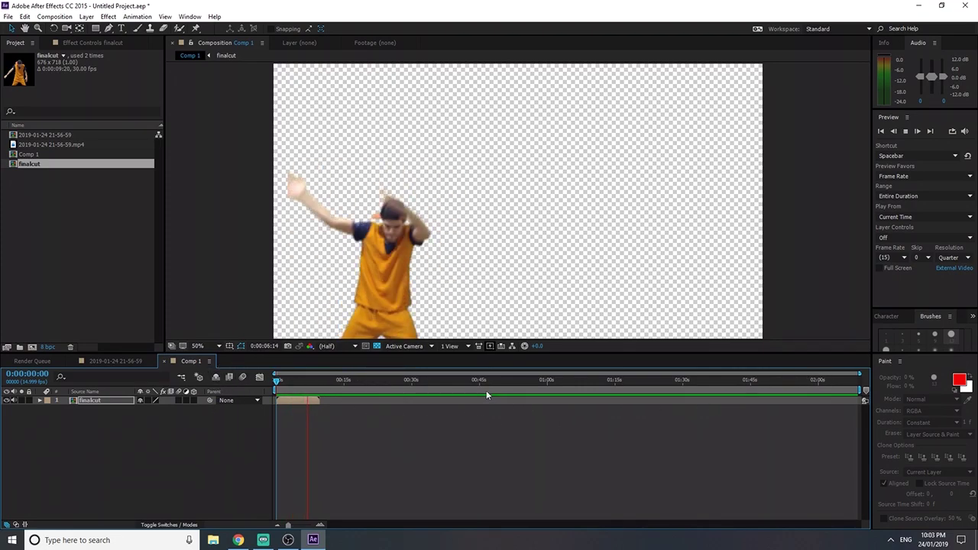
key("space")
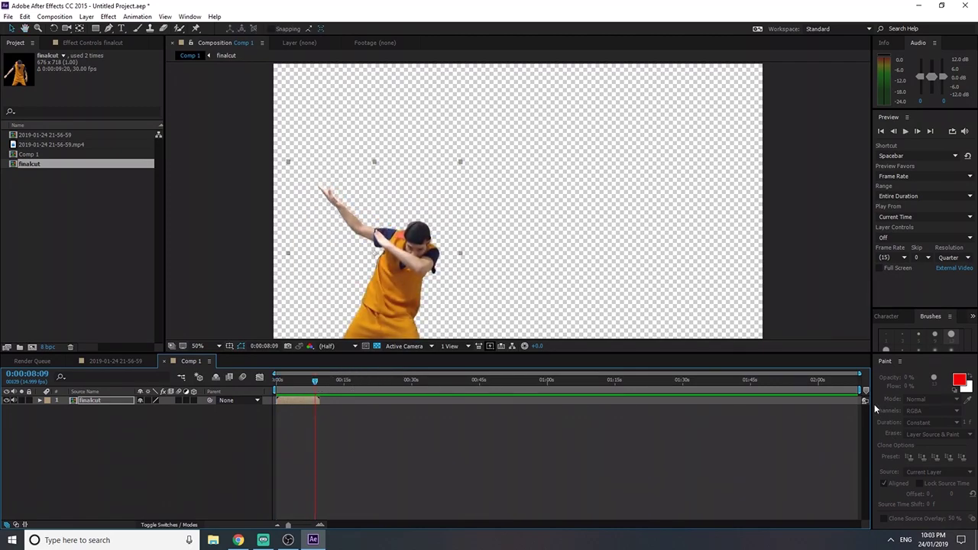
left_click_drag(860, 390, 601, 390)
mouse_move(535, 390)
left_mouse_down()
mouse_move(306, 390)
mouse_move(320, 390)
left_mouse_up()
key("equal")
key("equal")
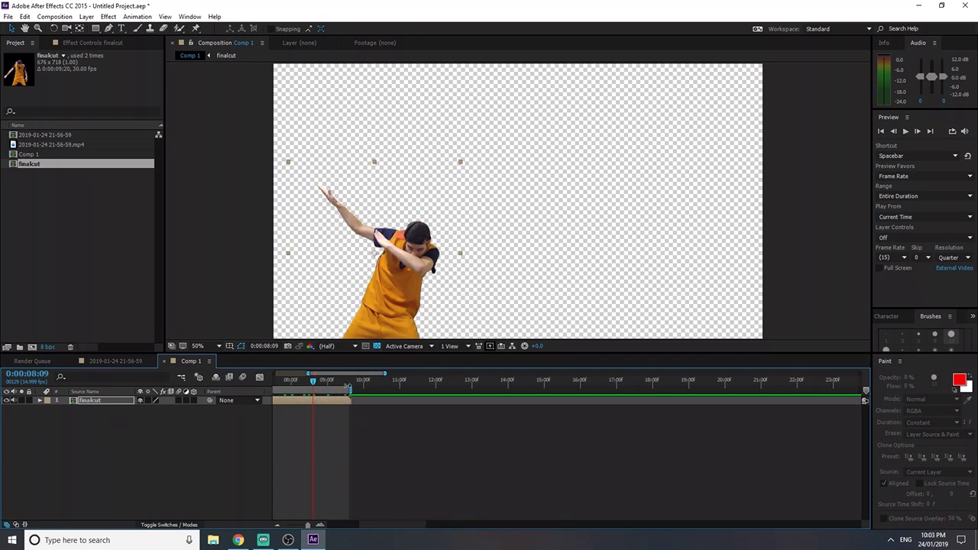
right_click(356, 392)
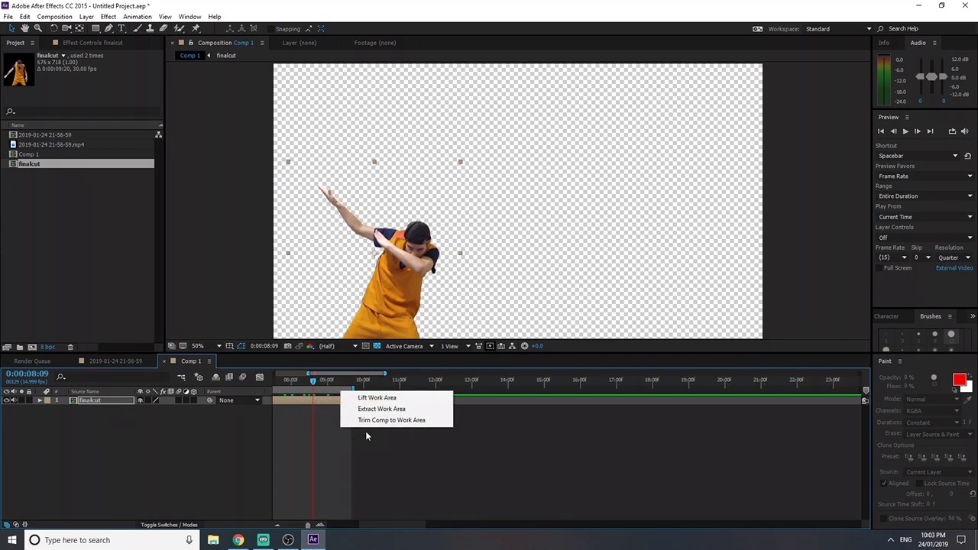
left_click(386, 419)
Play back part of the trimmed Comp 1 and return the playhead to 0:00:00:00
key("space")
key("space")
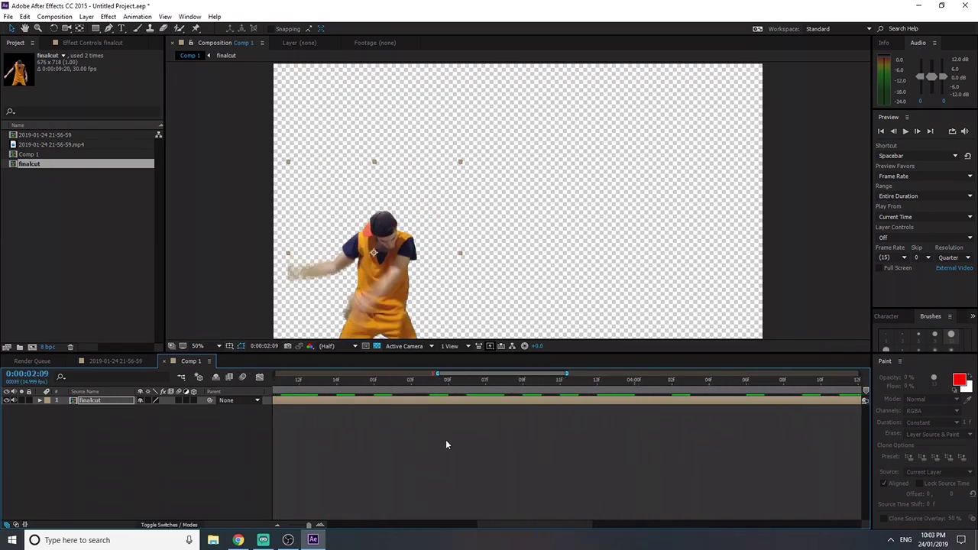
key("minus")
key("minus")
left_click_drag(433, 382, 259, 370)
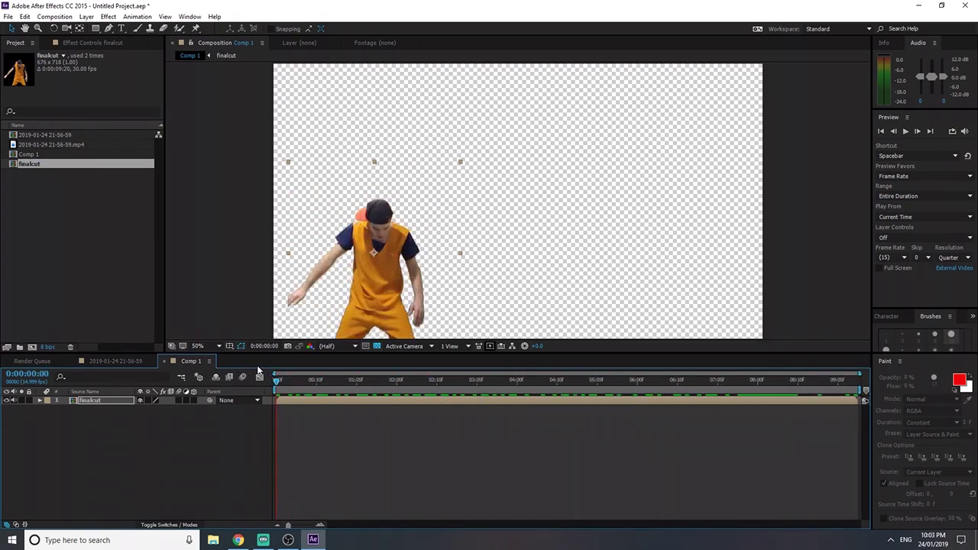
Add Comp 1 to the Adobe Media Encoder queue and set its output file to windmilldab on the Desktop
left_click(54, 16)
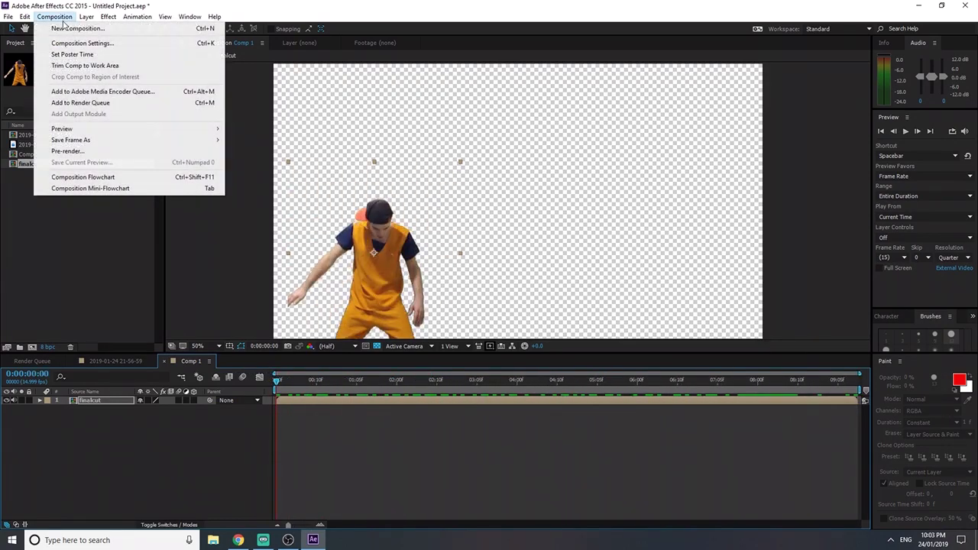
left_click(100, 92)
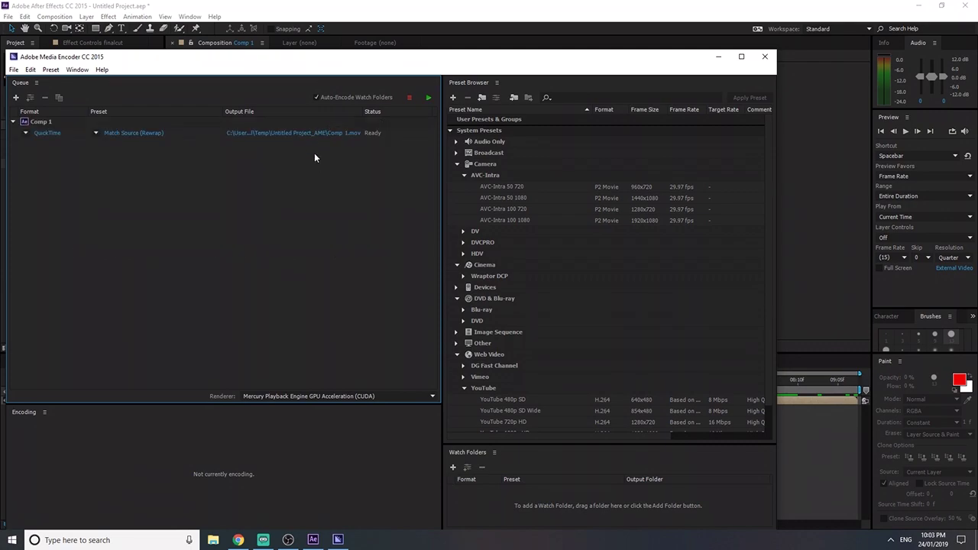
left_click(300, 137)
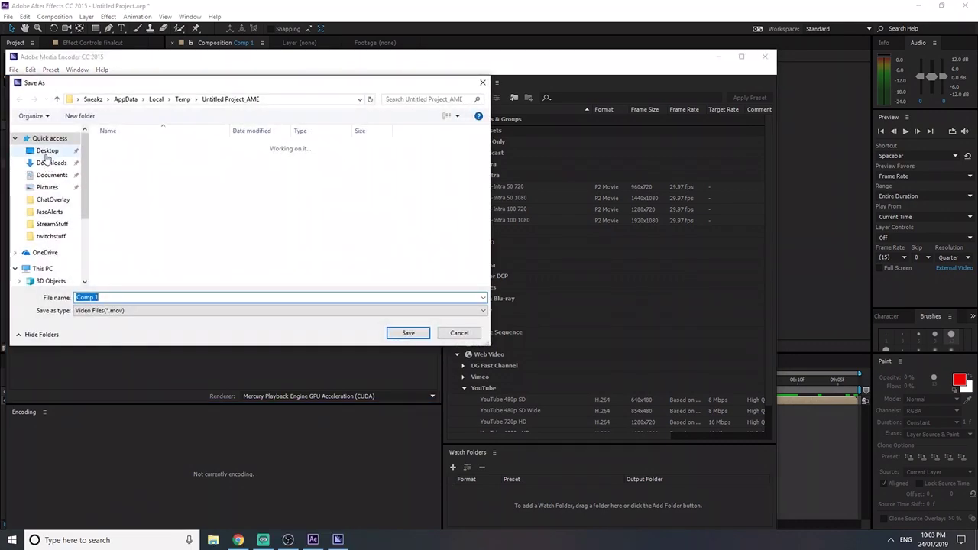
left_click(44, 152)
left_click_drag(114, 297, 66, 297)
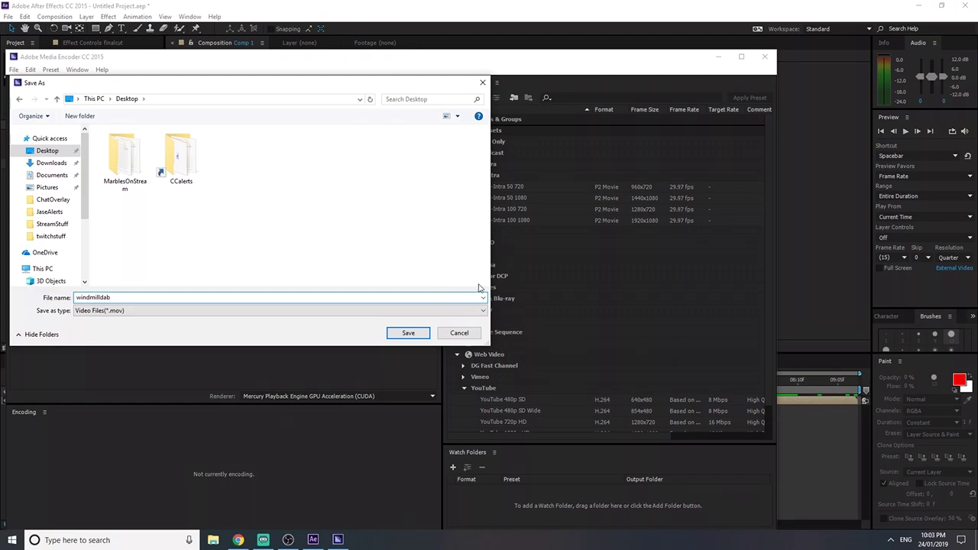
left_click(408, 333)
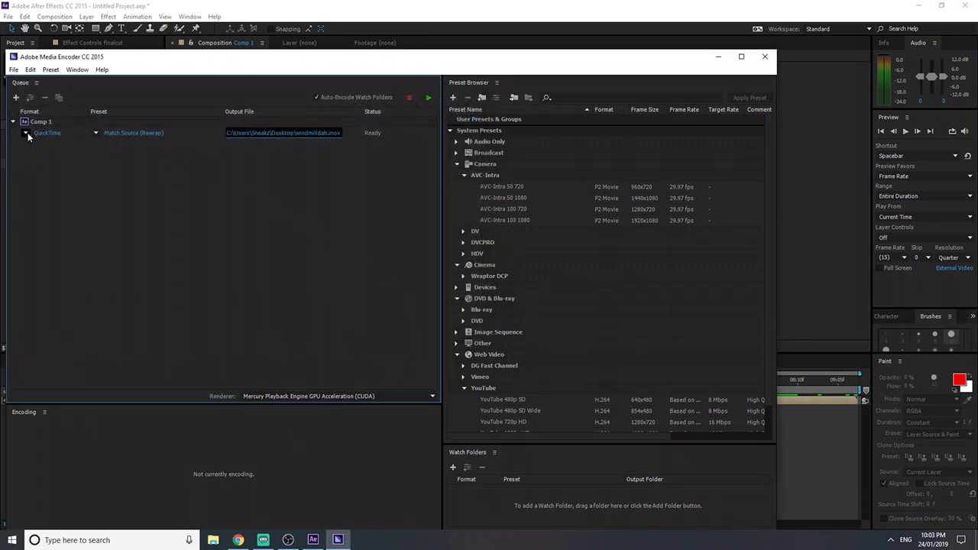
Apply the GoPro CineForm RGB 12-bit with alpha at Maximum Bit Depth preset, raise quality to 5, and start encoding the queue
left_click(130, 135)
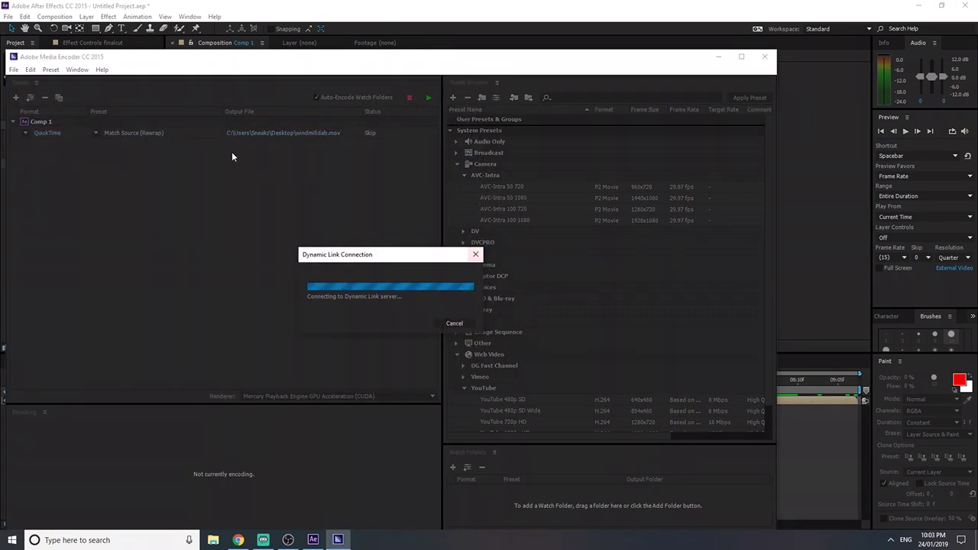
left_click(130, 132)
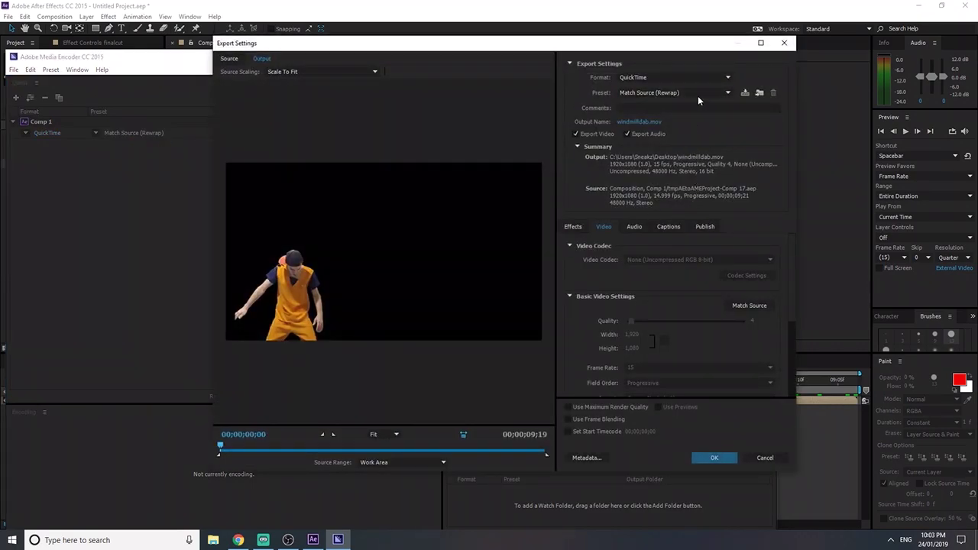
left_click(697, 95)
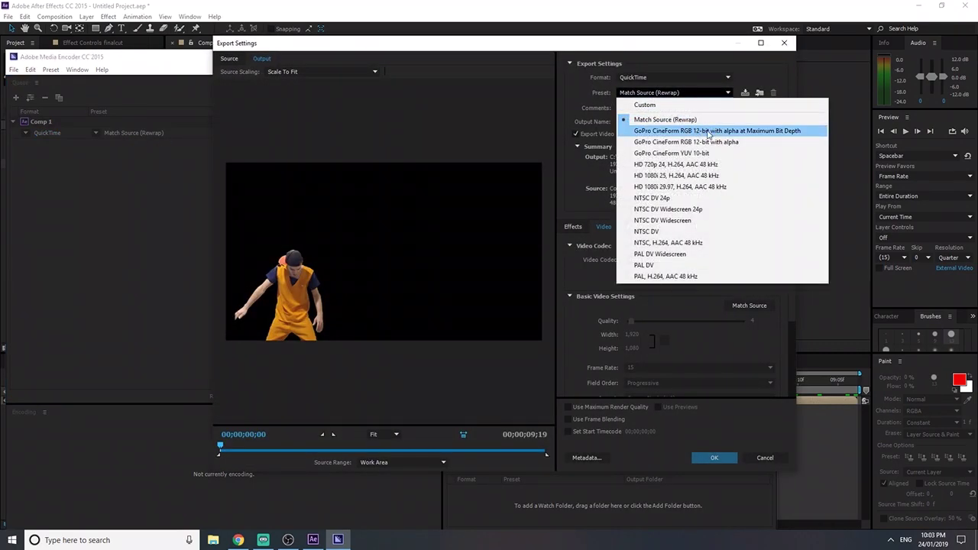
left_click(787, 133)
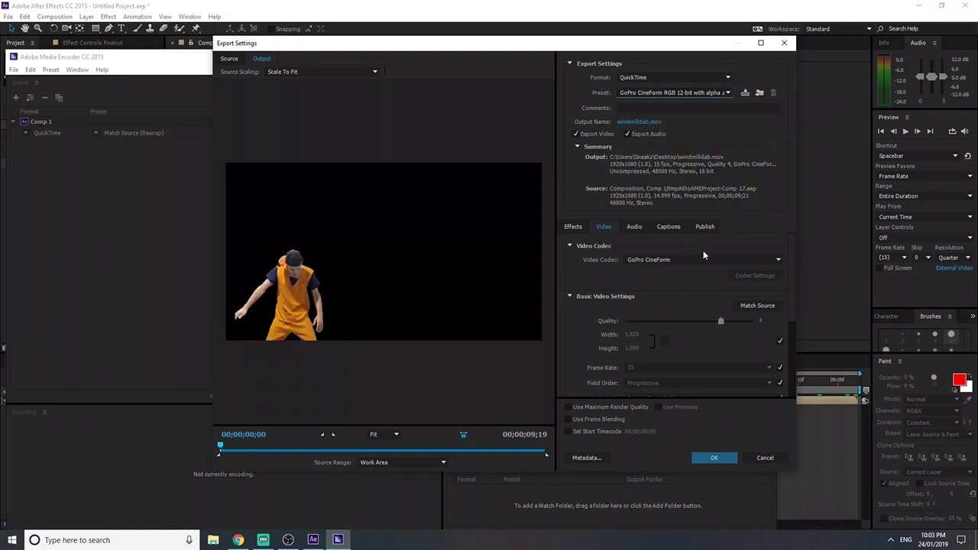
left_click_drag(725, 321, 779, 323)
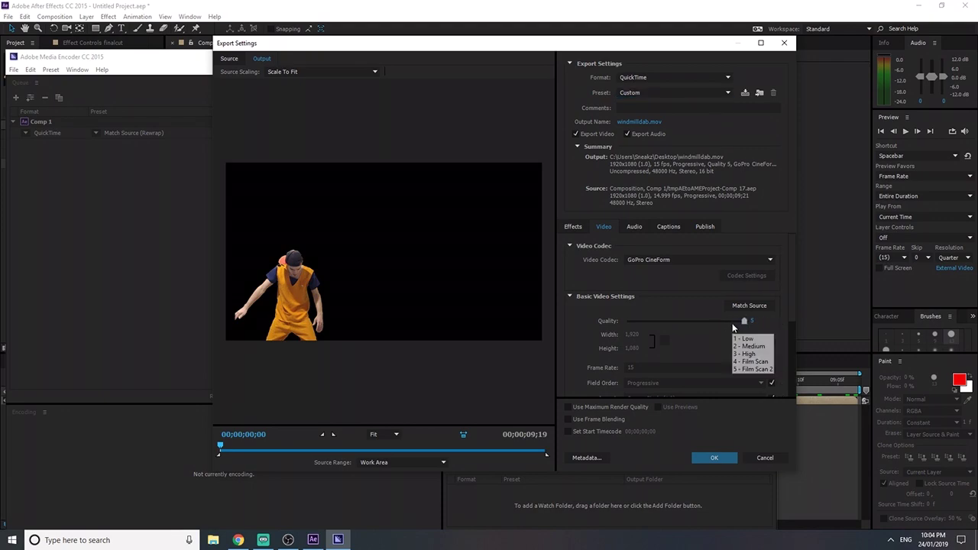
scroll(706, 330, "down", 4)
scroll(672, 317, "up", 4)
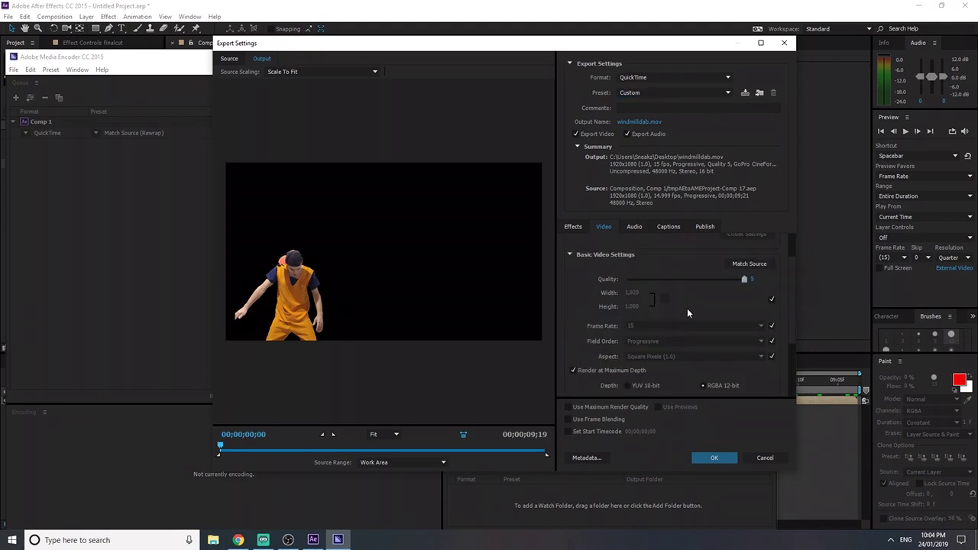
scroll(720, 334, "down", 4)
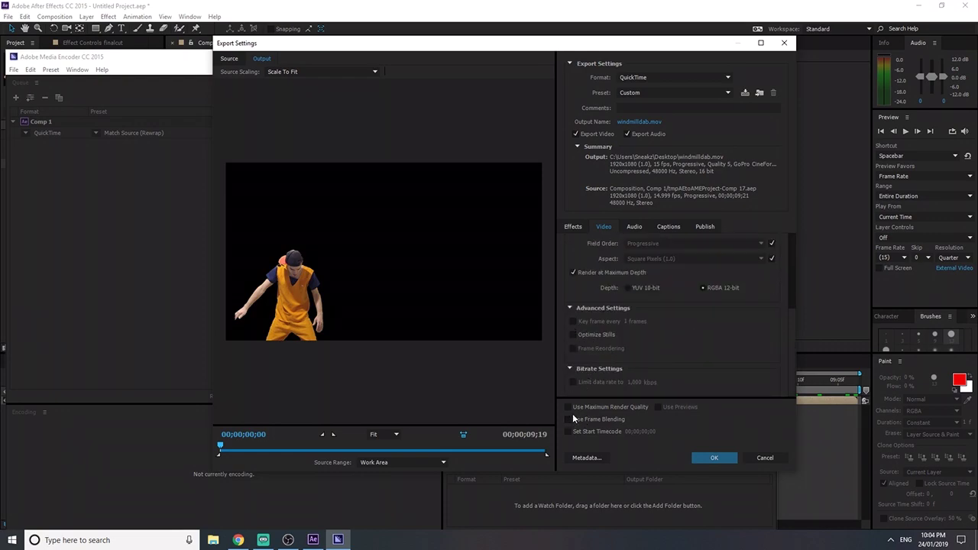
left_click(718, 457)
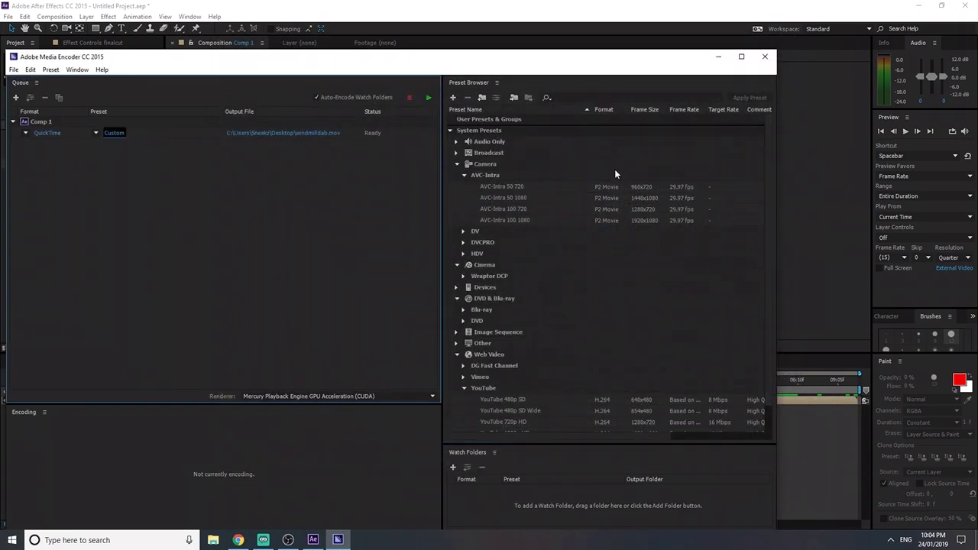
left_click(426, 98)
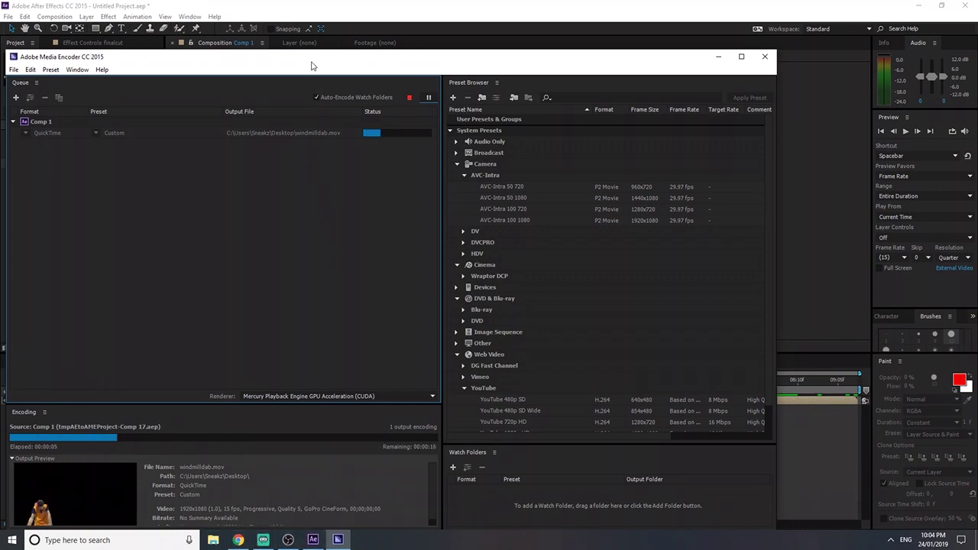
left_click_drag(311, 66, 380, 28)
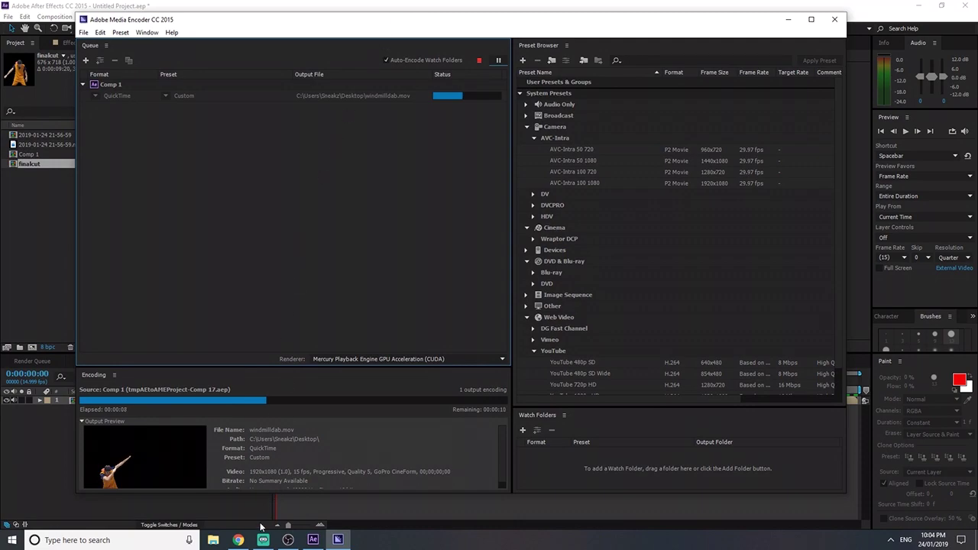
Switch to Chrome and open CloudConvert's mov to webm conversion page
mouse_move(238, 541)
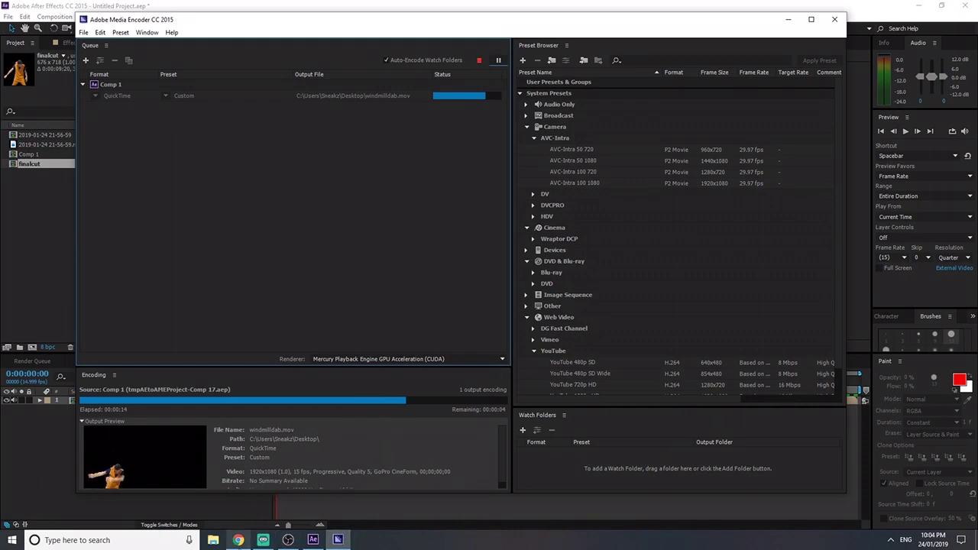
left_click(238, 540)
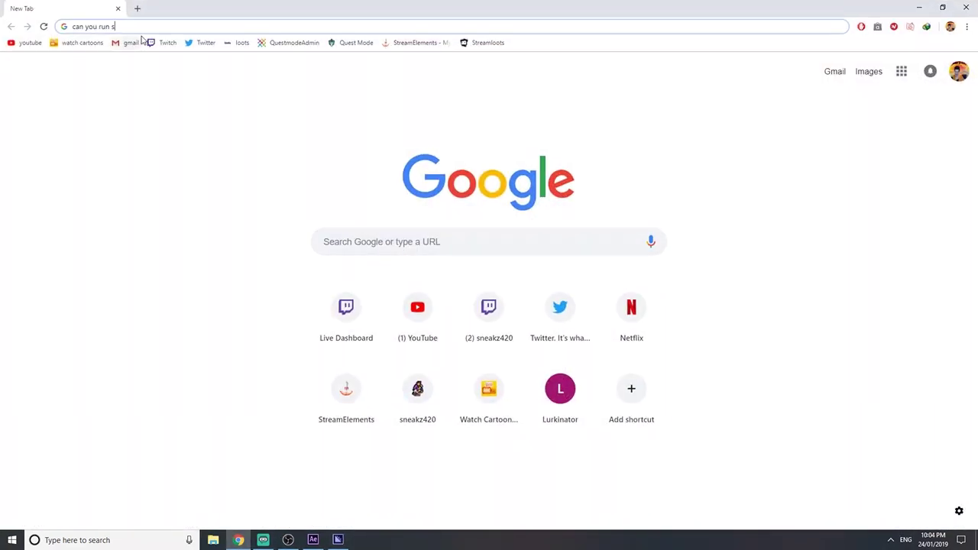
left_click(92, 27)
type("cloudconvert.com/flv-to-mp4")
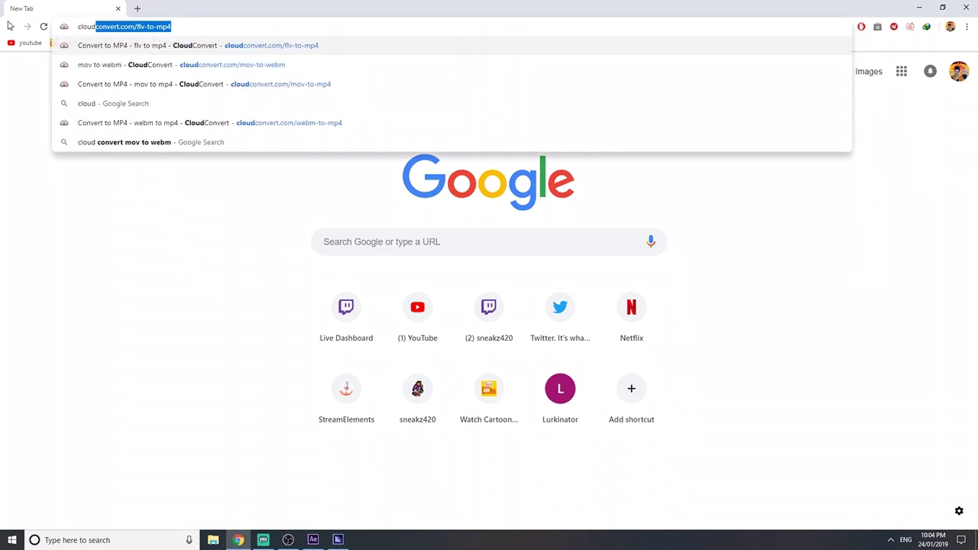
left_click(122, 65)
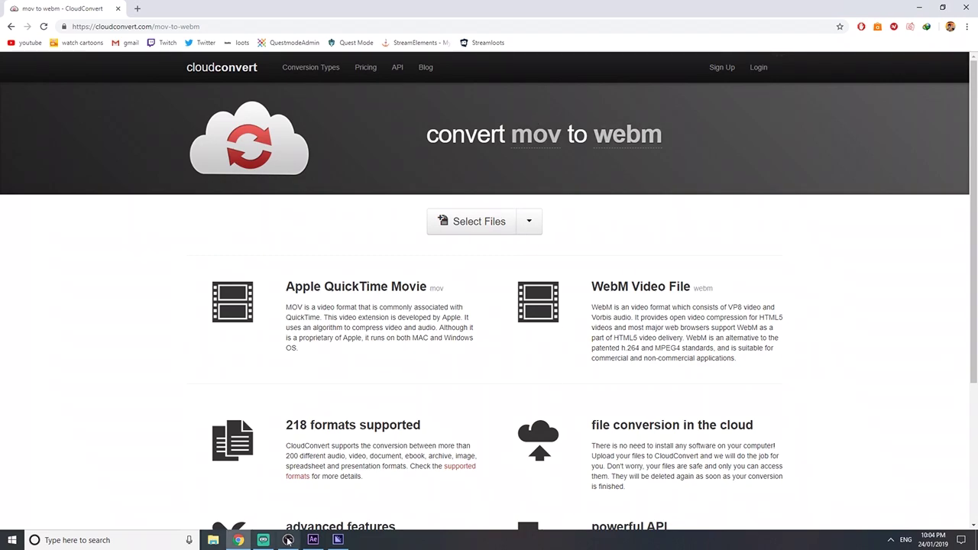
Check the encode in Media Encoder, then uncover the desktop and add its windmilldab file to the CloudConvert page
left_click(338, 540)
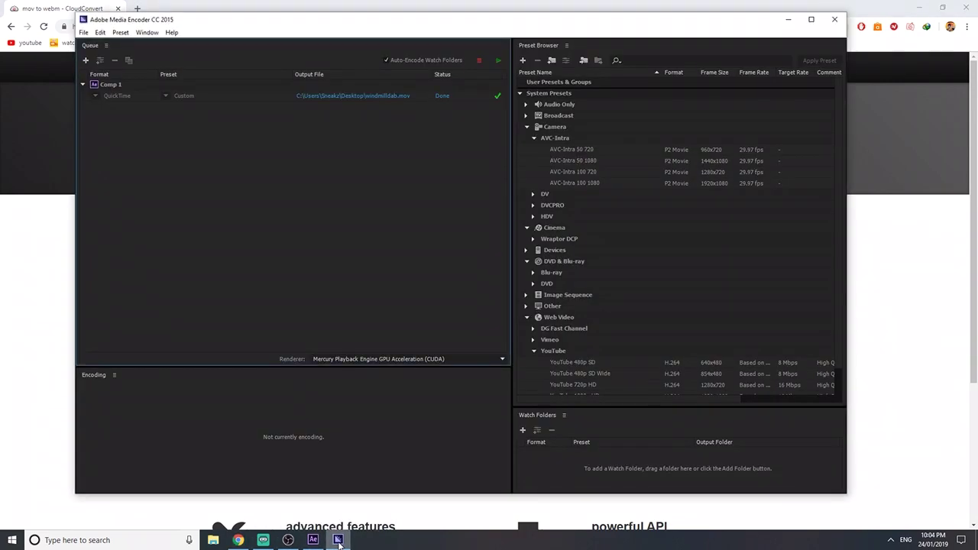
left_click(788, 19)
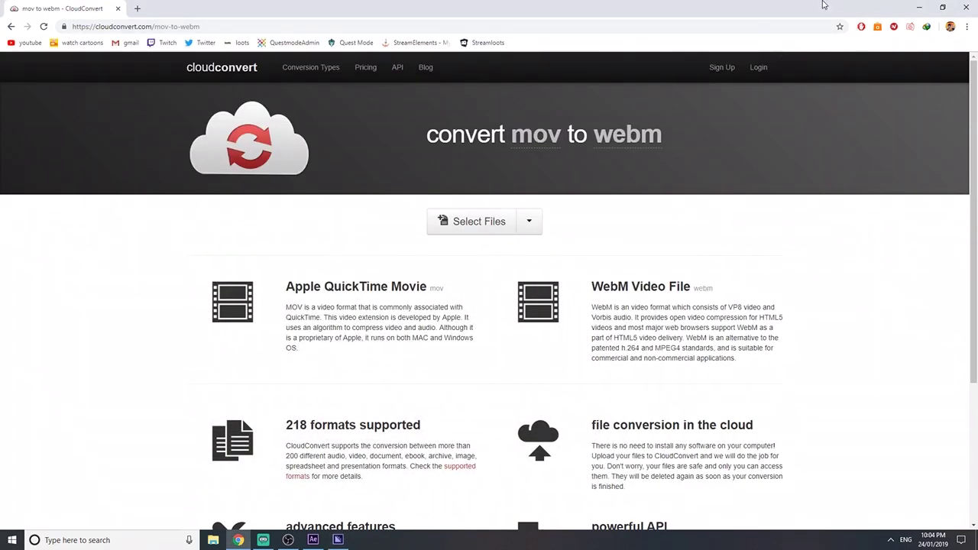
double_click(769, 5)
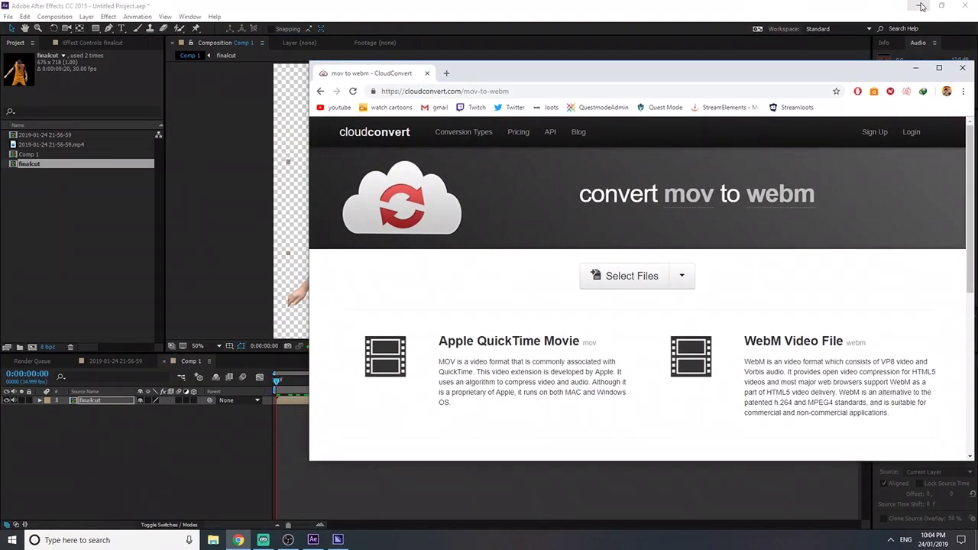
left_click(913, 7)
left_click_drag(135, 20, 611, 278)
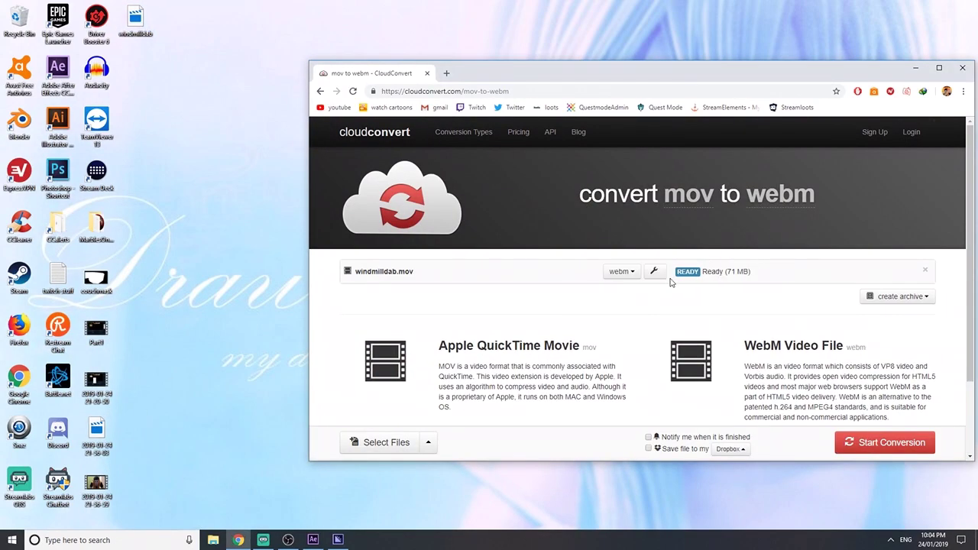
In windmilldab.mov's conversion options, set the video codec to VP9 and the constant quality to 10 (best quality)
left_click(938, 68)
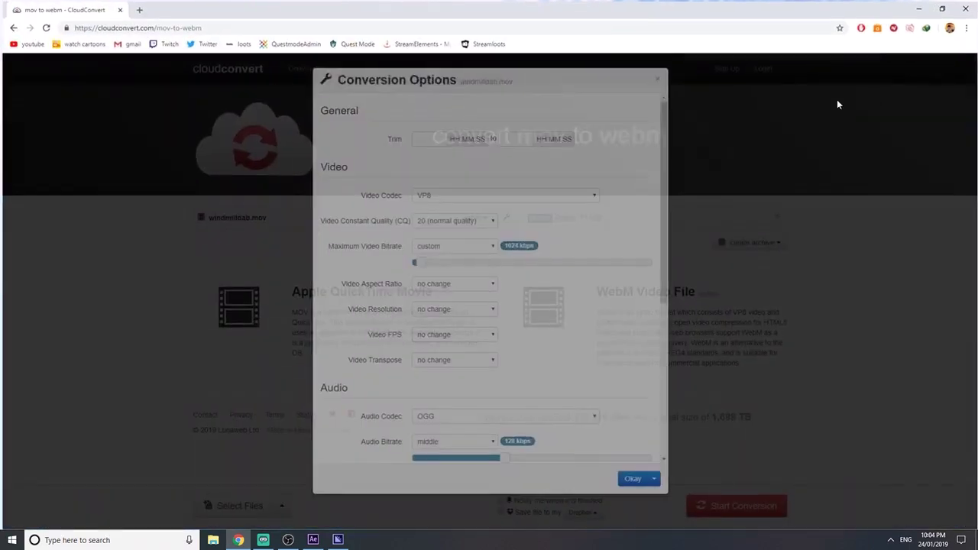
left_click(484, 229)
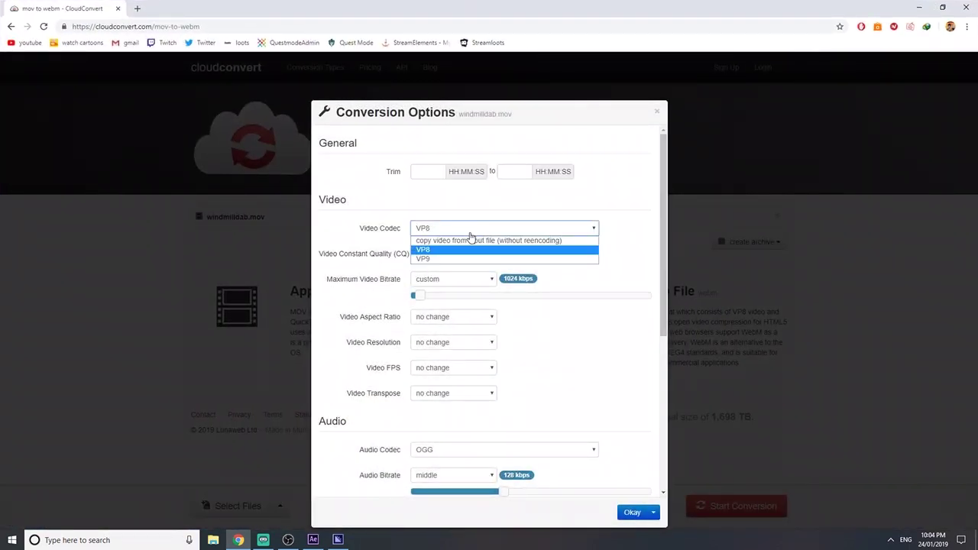
left_click(441, 260)
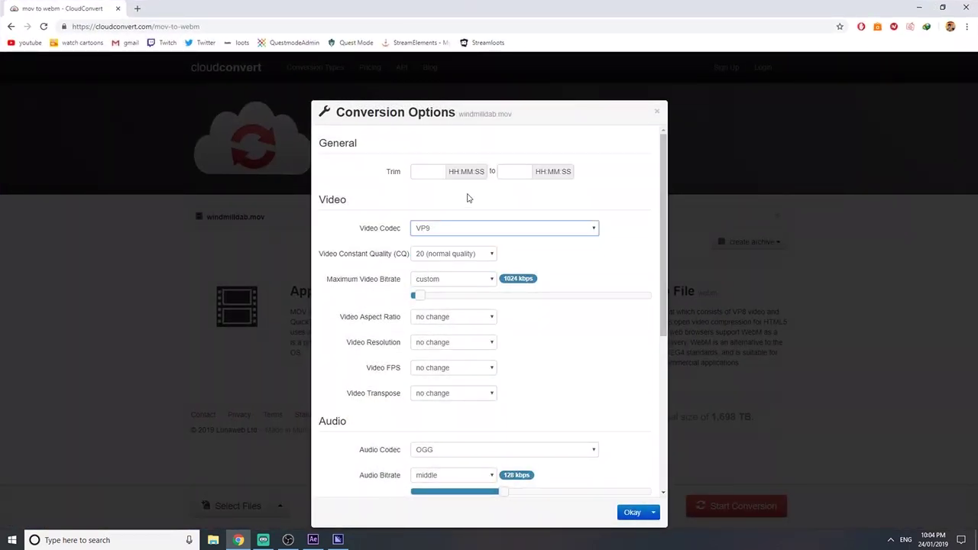
left_click(469, 259)
left_click(452, 284)
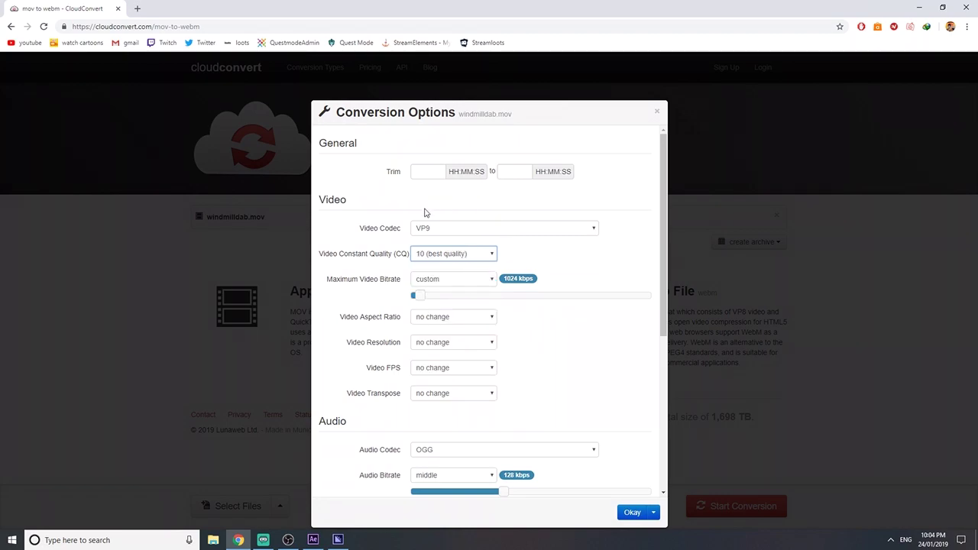
Set the audio bitrate of the conversion to very high
scroll(484, 351, "down", 3)
left_click(481, 274)
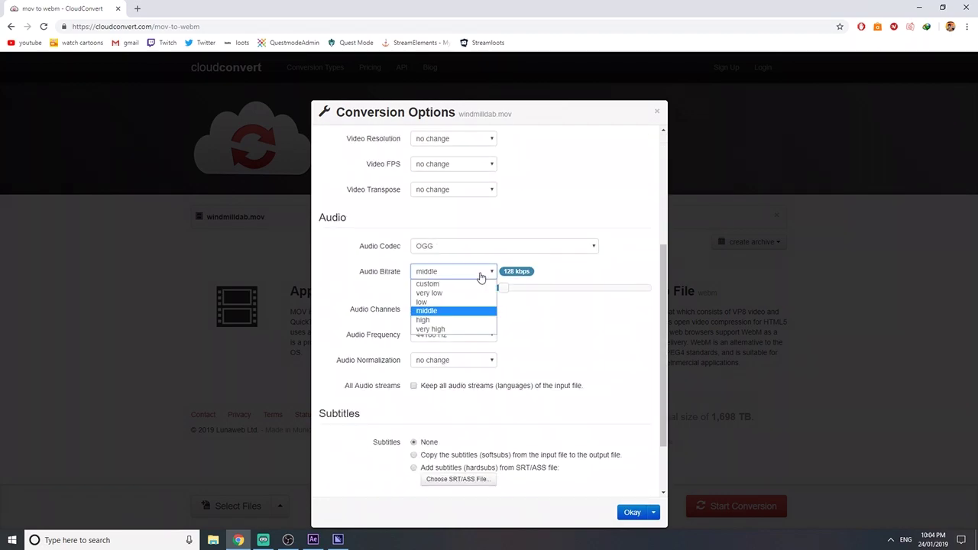
left_click(448, 330)
scroll(532, 405, "down", 2)
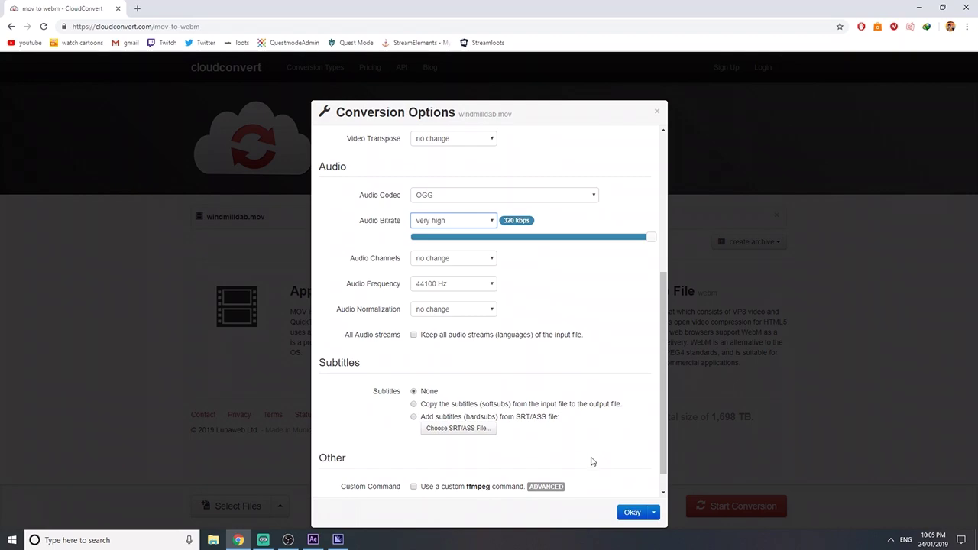
Accept windmilldab.mov's conversion options and start its conversion to webm
scroll(559, 400, "up", 1)
scroll(607, 417, "down", 1)
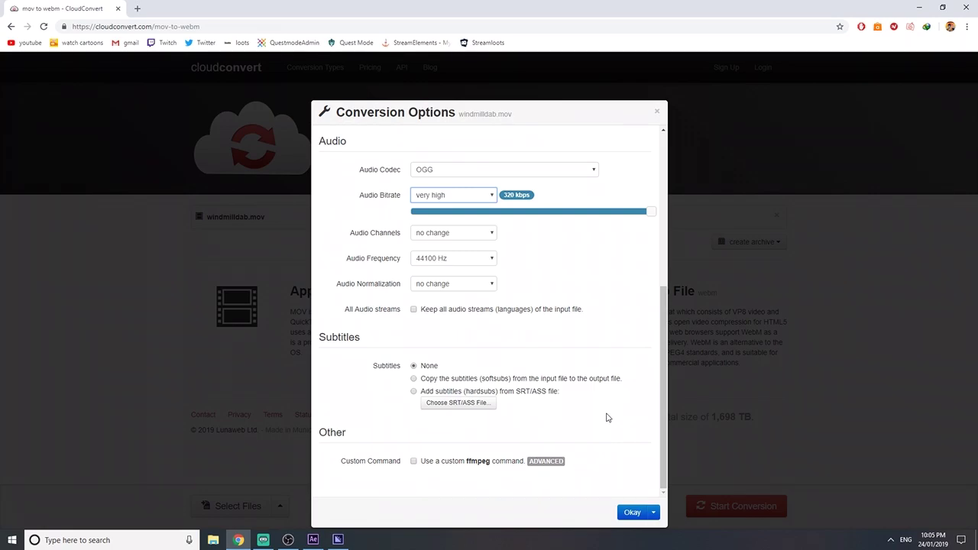
scroll(607, 415, "up", 1)
left_click(632, 511)
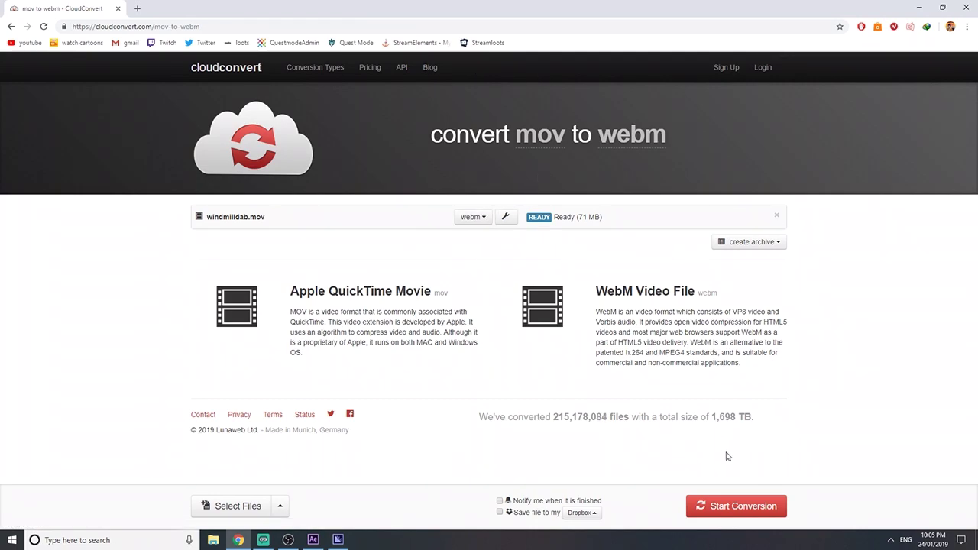
left_click(764, 506)
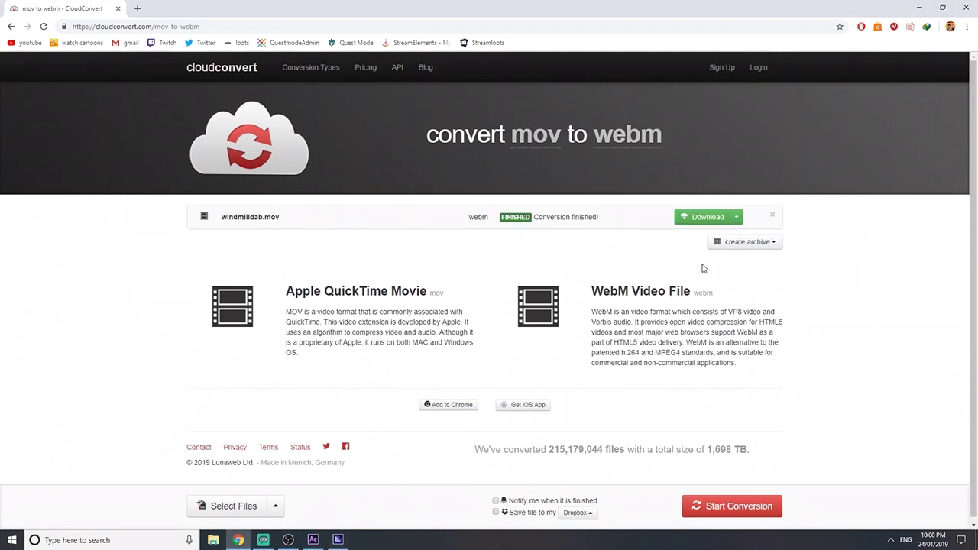
Download the converted windmilldab.webm and reveal it in its download folder
left_click(699, 217)
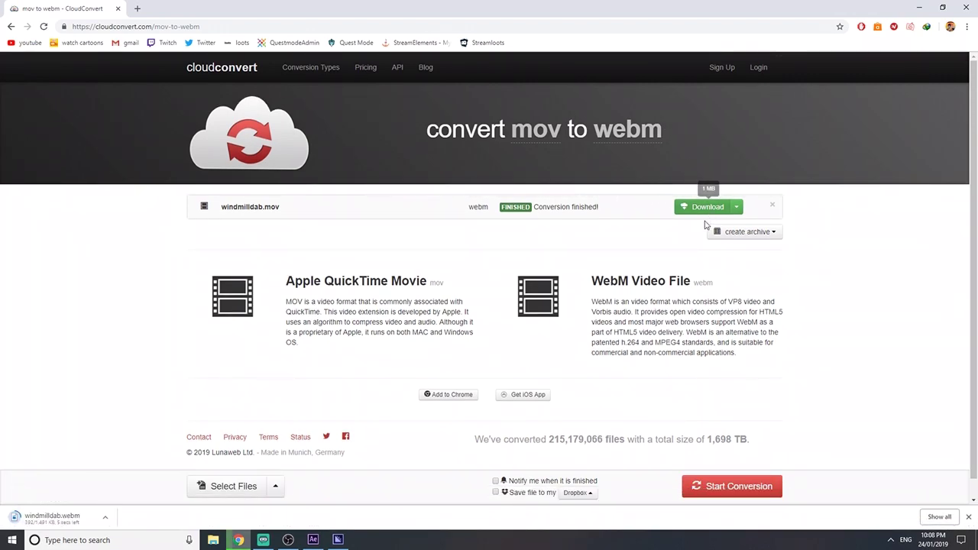
right_click(68, 517)
left_click(107, 488)
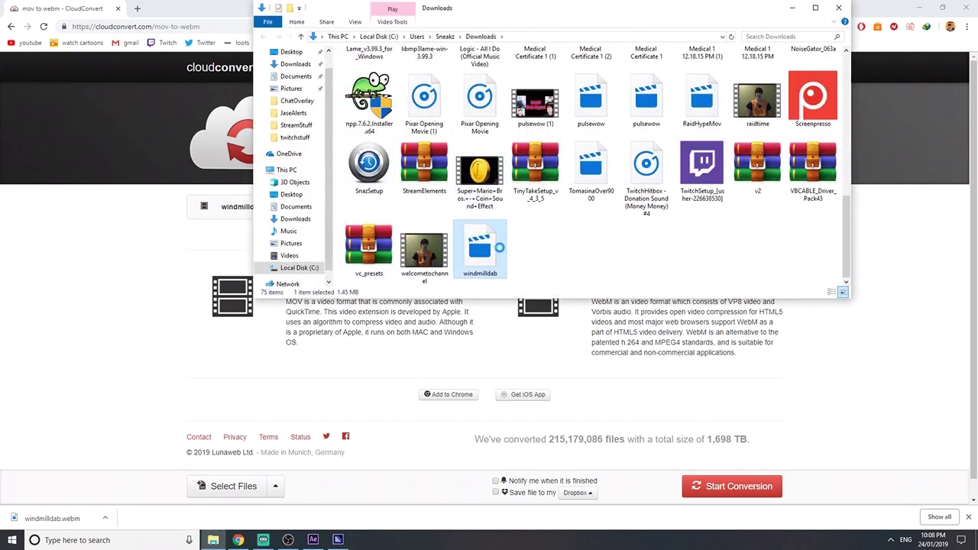
Open windmilldab.webm in VLC media player, pause it and rewind to its start to check the cutout
right_click(479, 253)
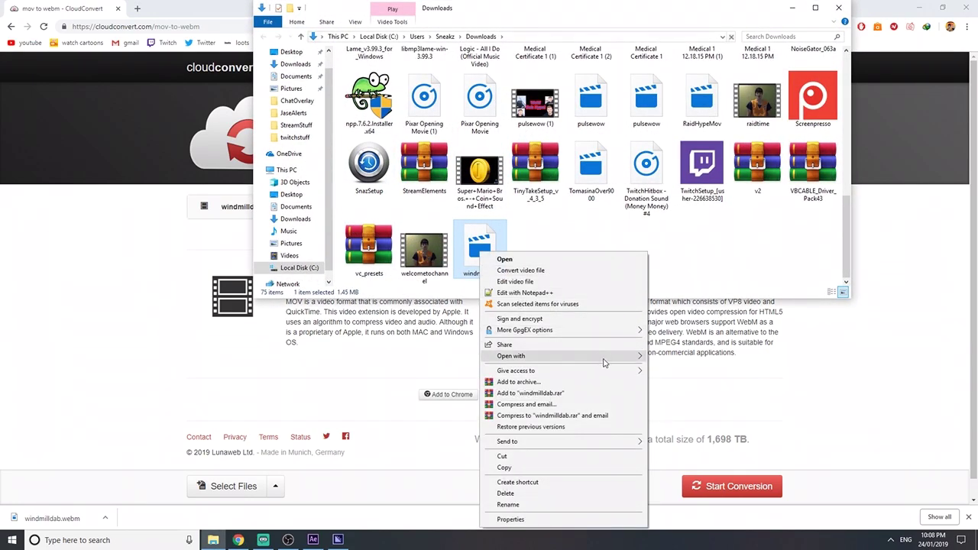
mouse_move(601, 357)
left_click(672, 372)
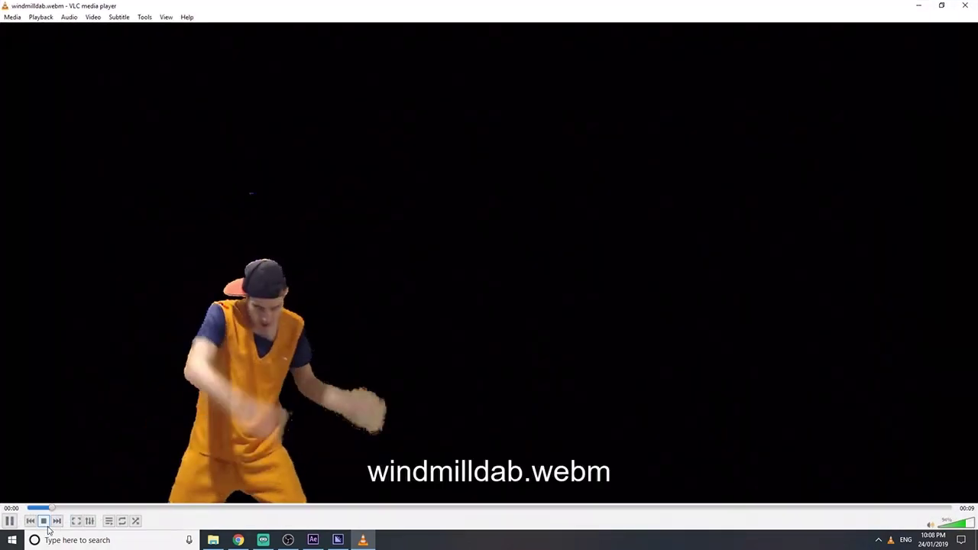
left_click(10, 520)
left_click(26, 508)
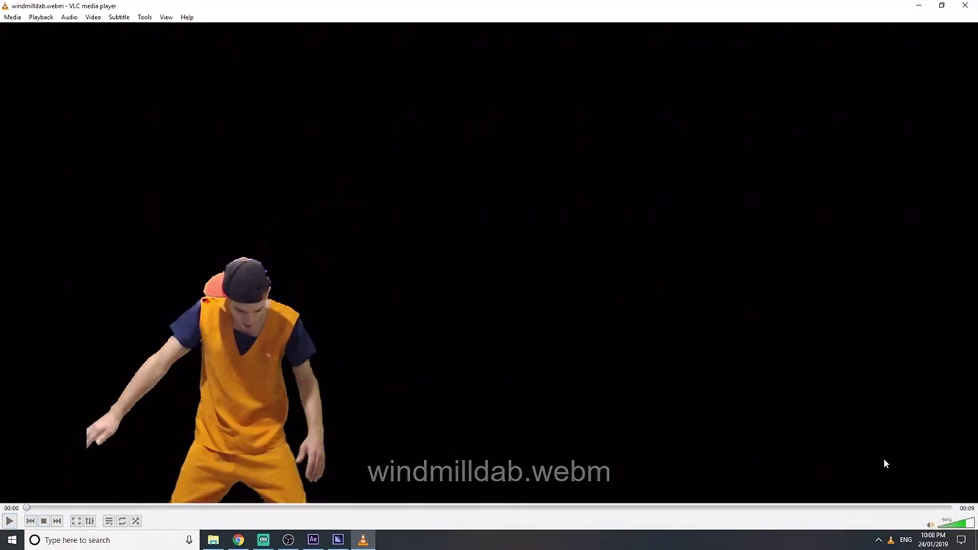
Close VLC, move windmilldab.webm from Downloads to the desktop, and clear the Explorer and Chrome windows to reach Streamlabs OBS
left_click(974, 6)
left_click_drag(486, 266, 291, 194)
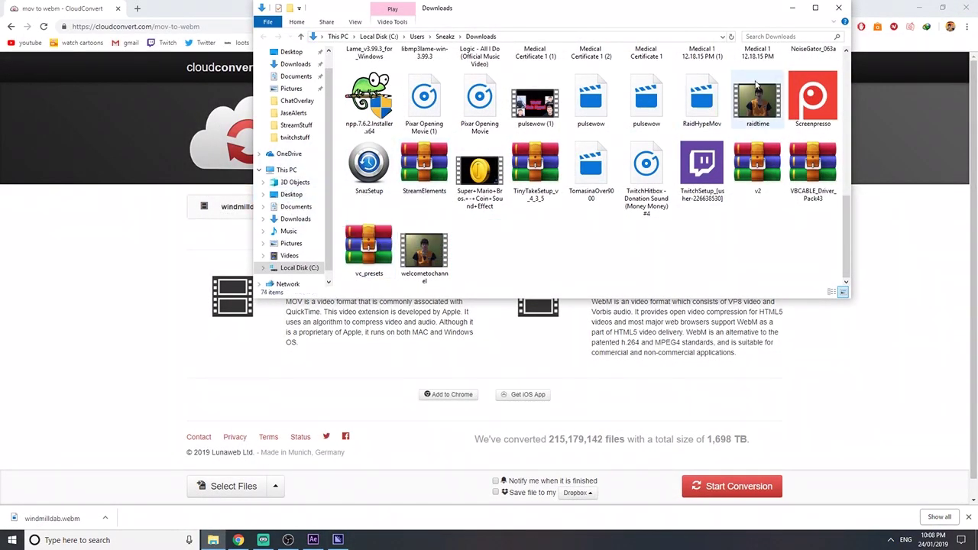
left_click(837, 6)
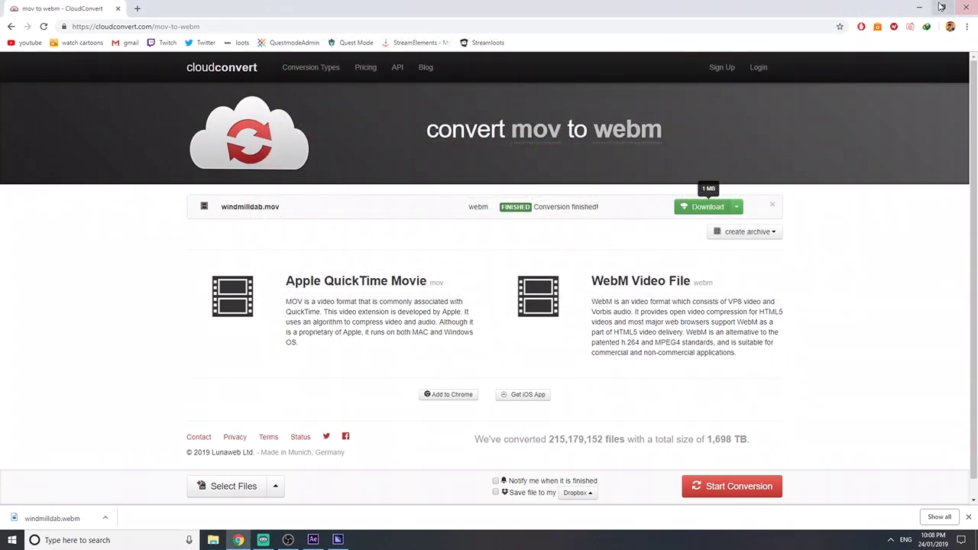
left_click(919, 7)
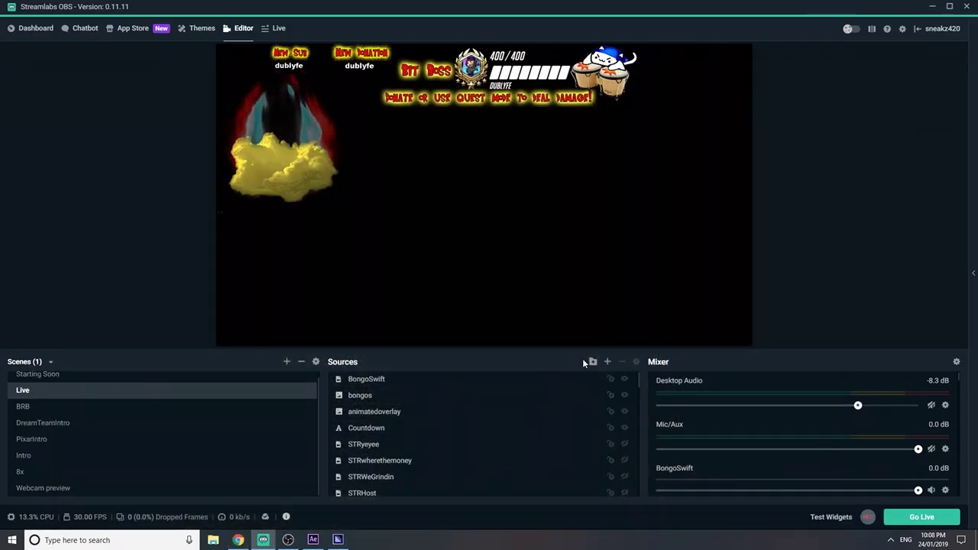
Add a new Media Source named windmilldab to the Live scene
left_click(608, 361)
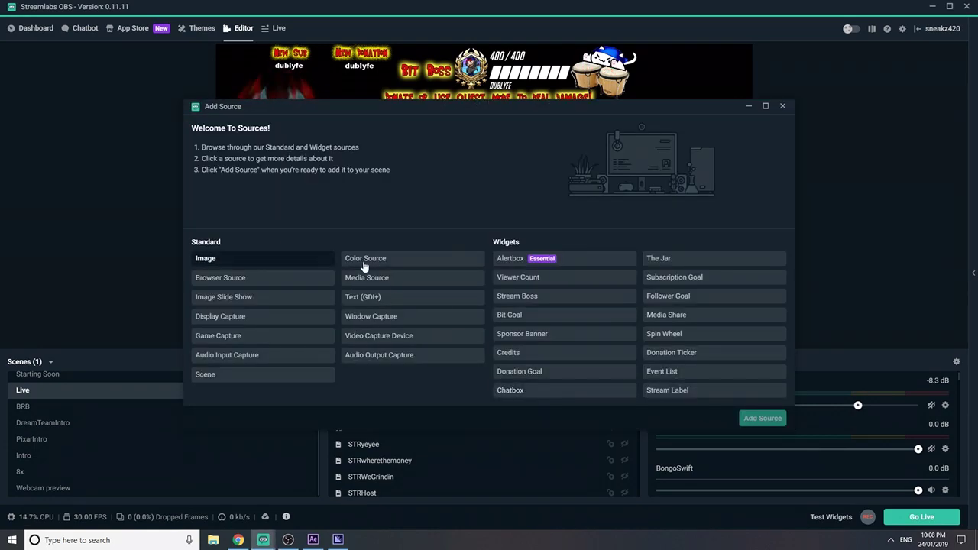
left_click(386, 283)
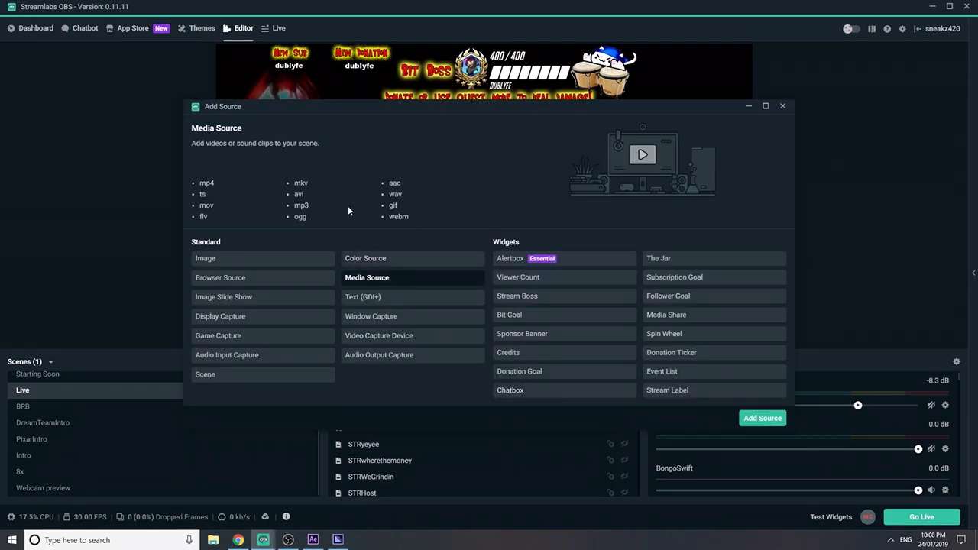
left_click(752, 419)
type("windmilldab")
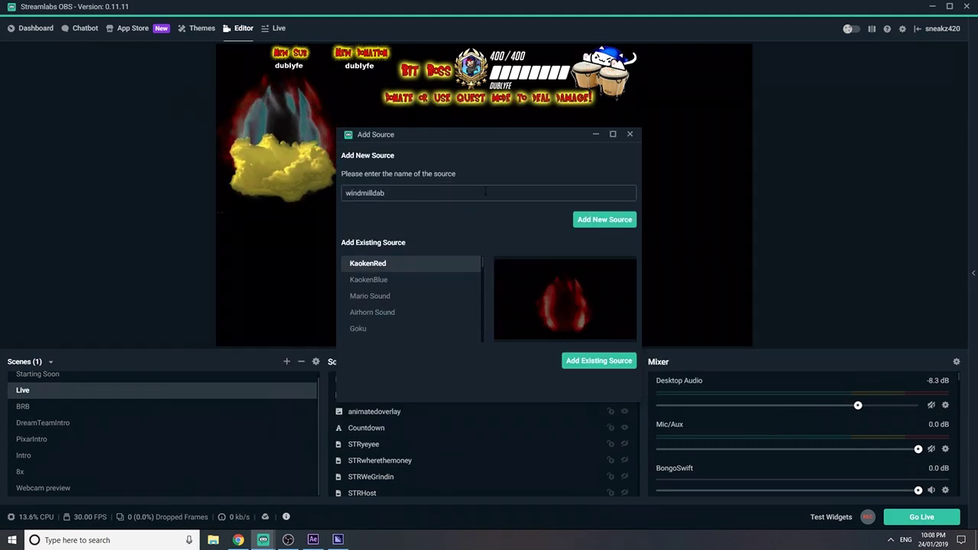
left_click(616, 223)
Check the desktop windmilldab files' types, load windmilldab.webm as the source's local file, and accept the media settings
left_click(617, 217)
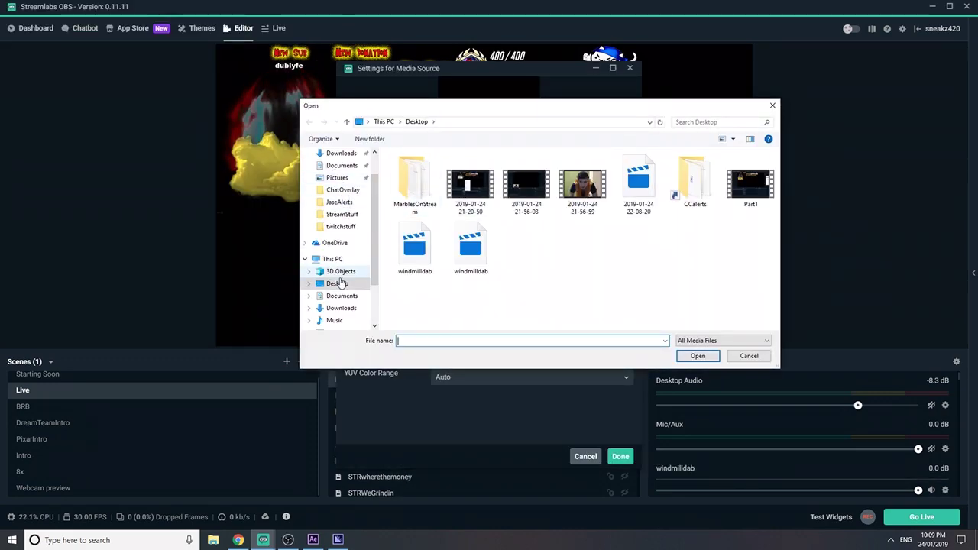
left_click(415, 247)
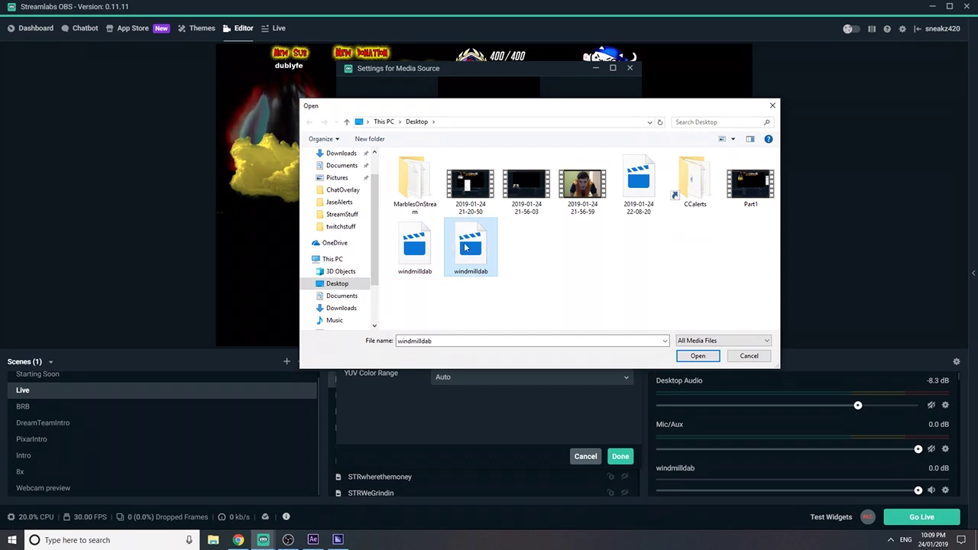
right_click(408, 240)
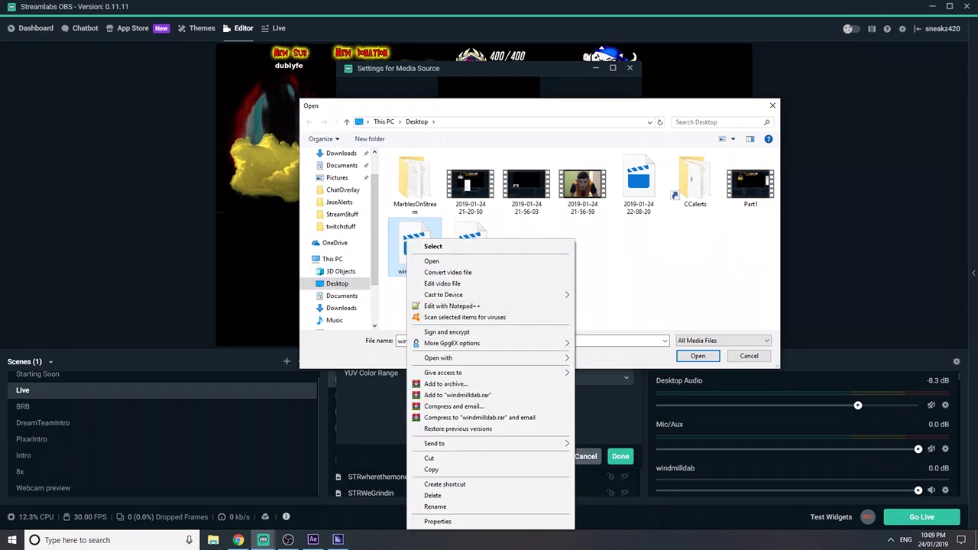
left_click(437, 521)
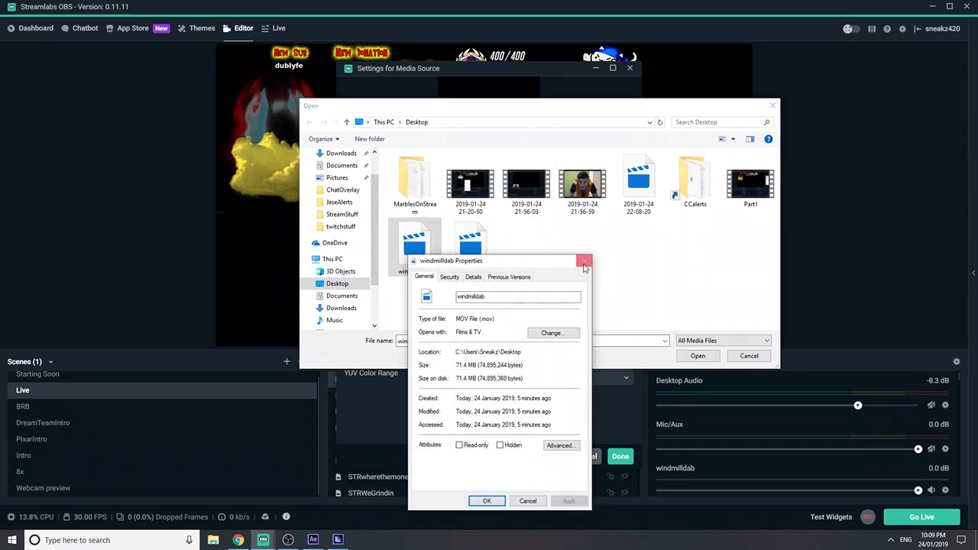
left_click(584, 265)
left_click(477, 244)
double_click(490, 233)
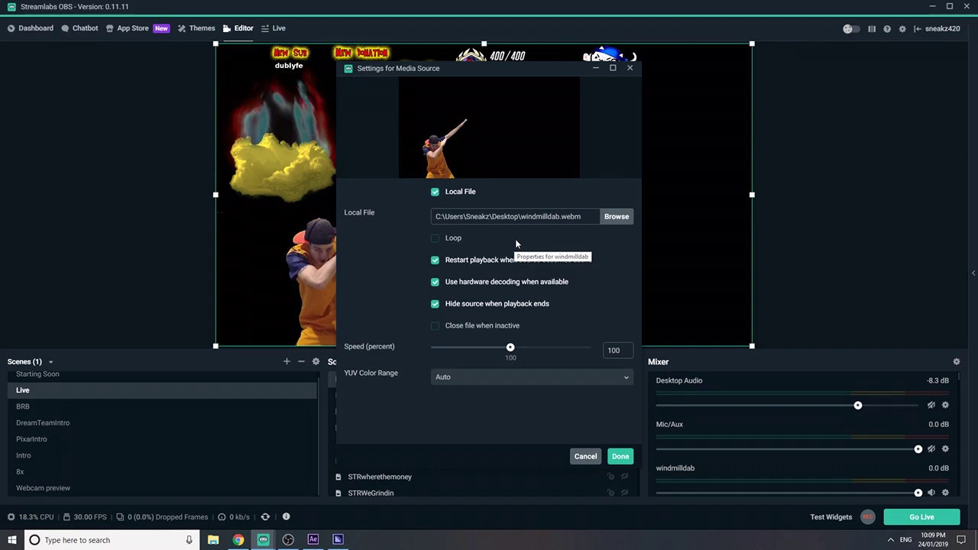
left_click(619, 456)
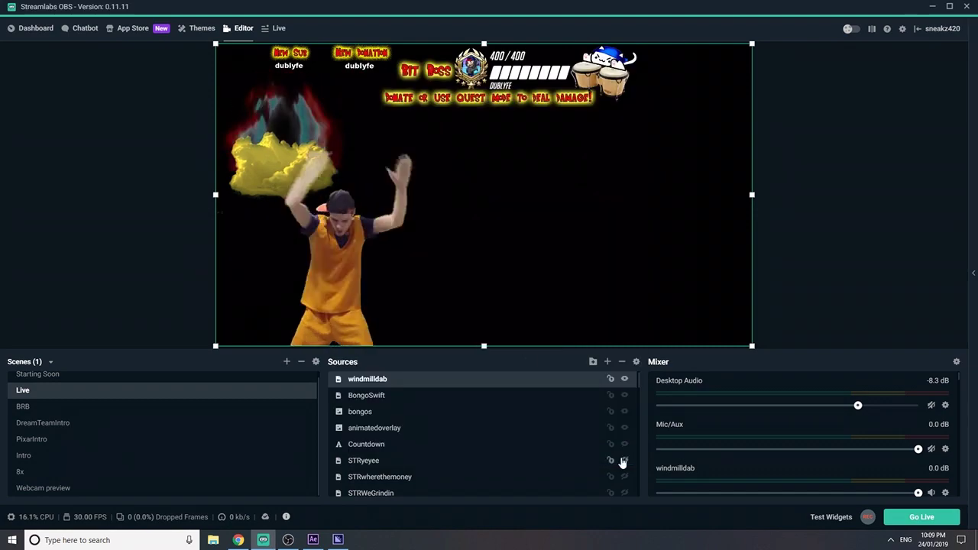
Test the windmilldab source by toggling its visibility, leaving it hidden and selected
left_click(626, 380)
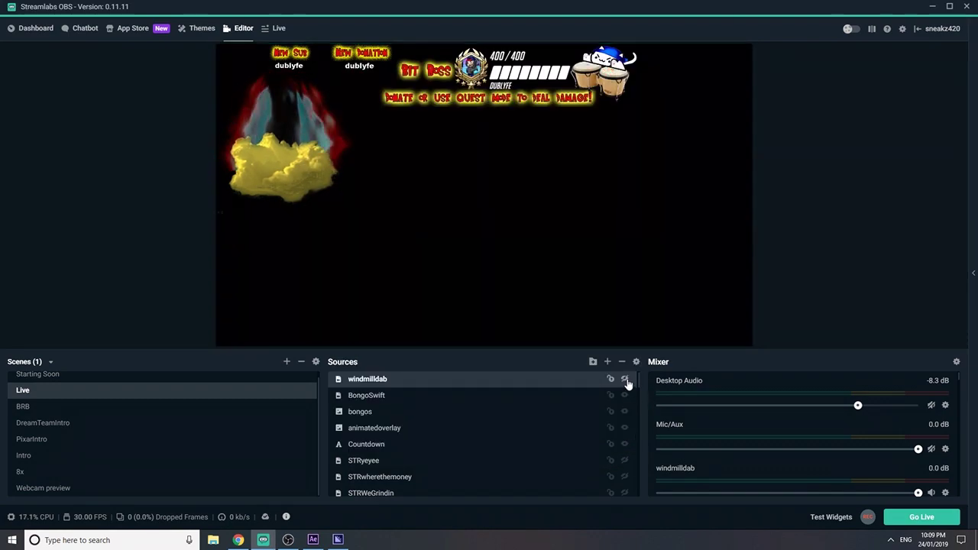
left_click(626, 380)
left_click(625, 380)
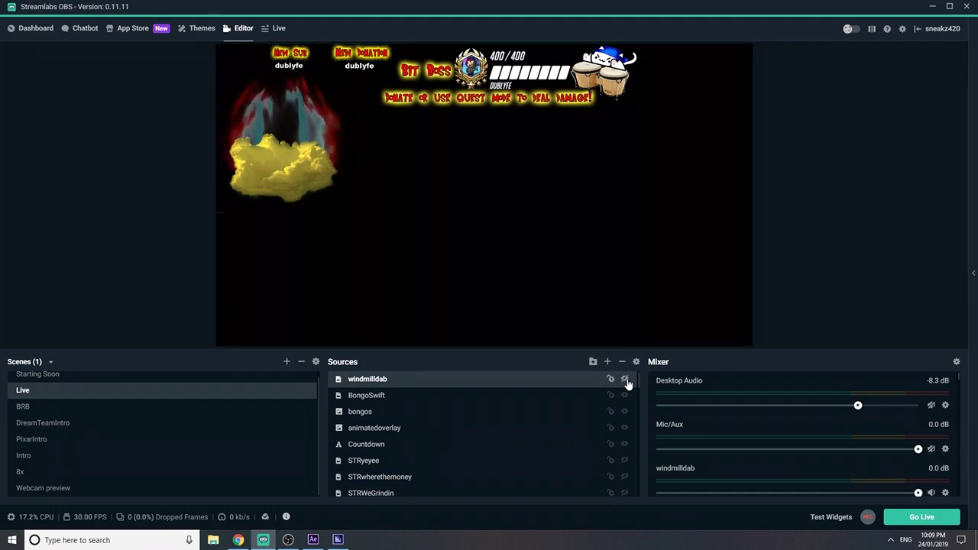
left_click(625, 380)
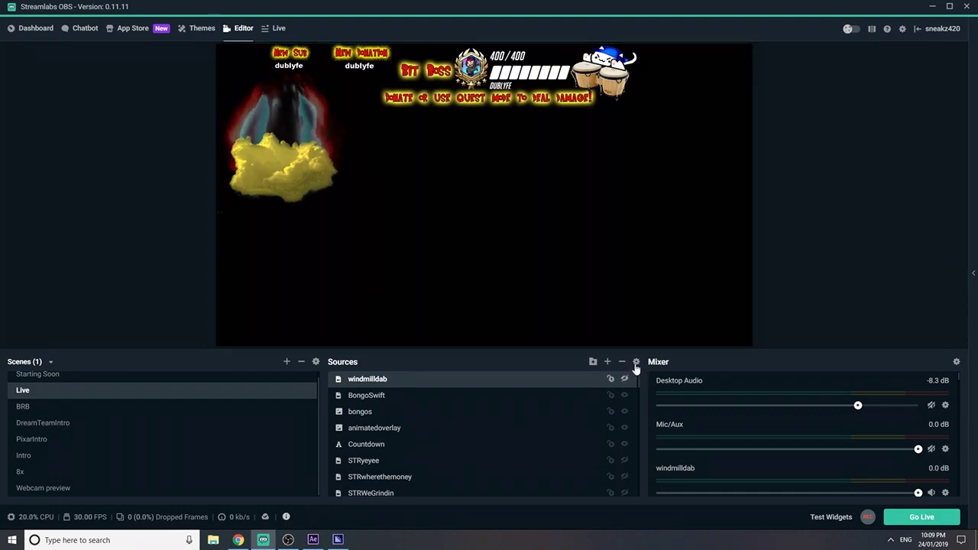
left_click(382, 395)
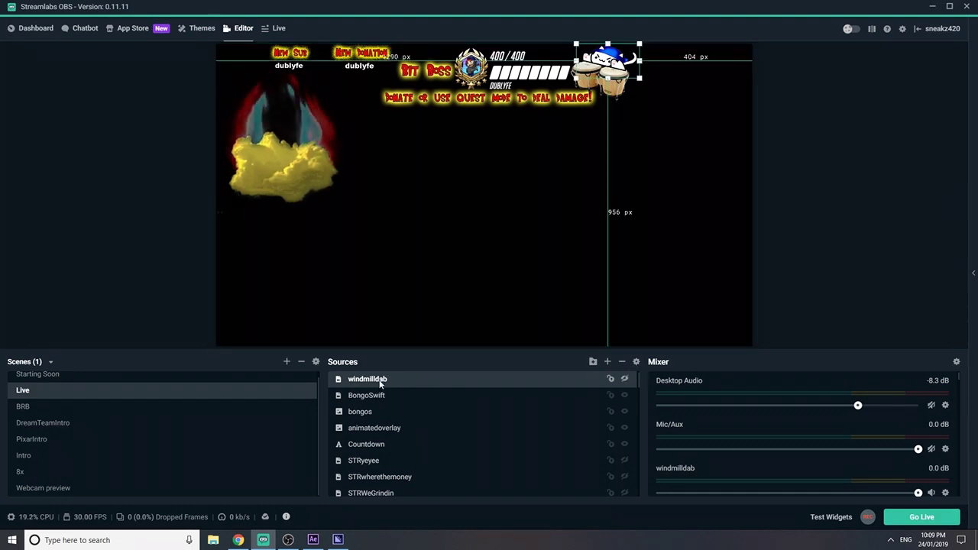
left_click(380, 381)
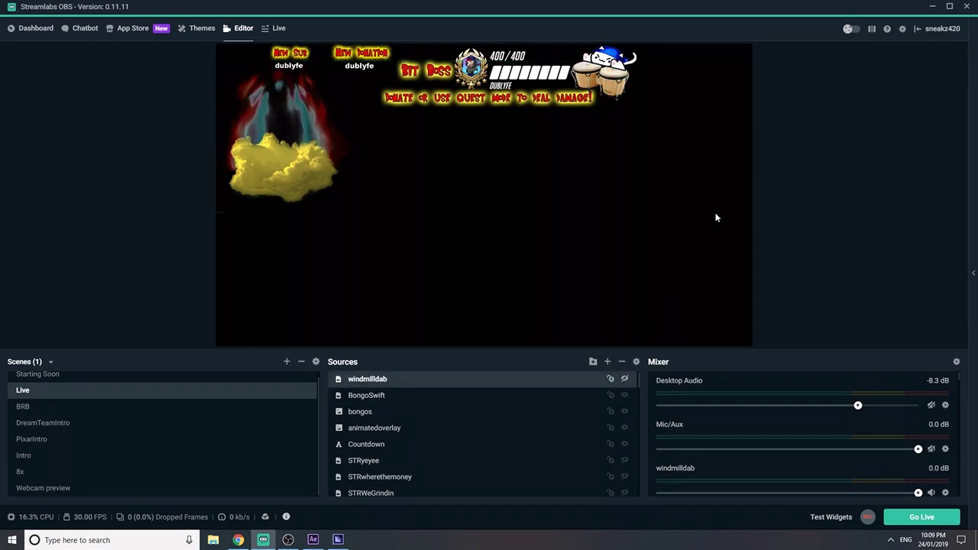
Review the Live scene's show and hide hotkeys for windmilldab, and briefly show and hide the source again
left_click(902, 28)
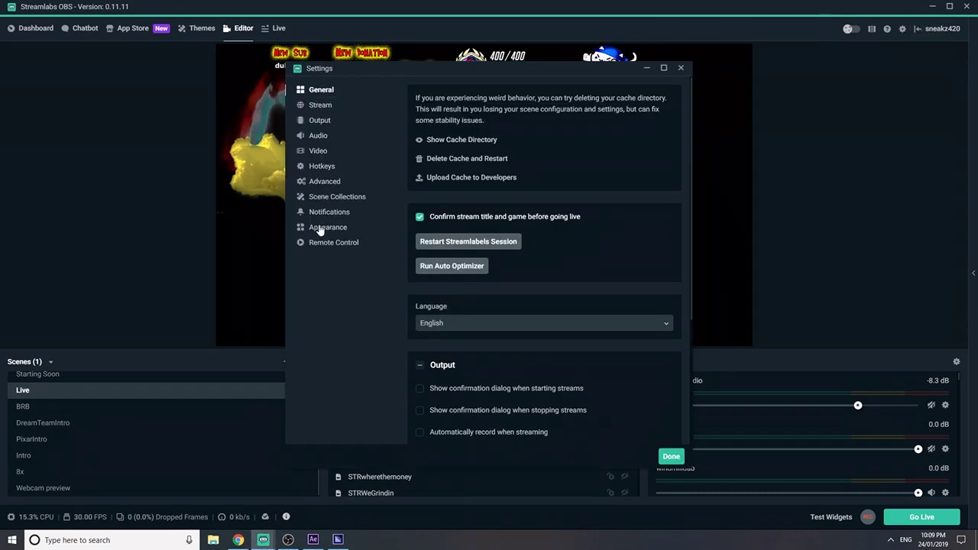
left_click(322, 167)
scroll(537, 347, "down", 12)
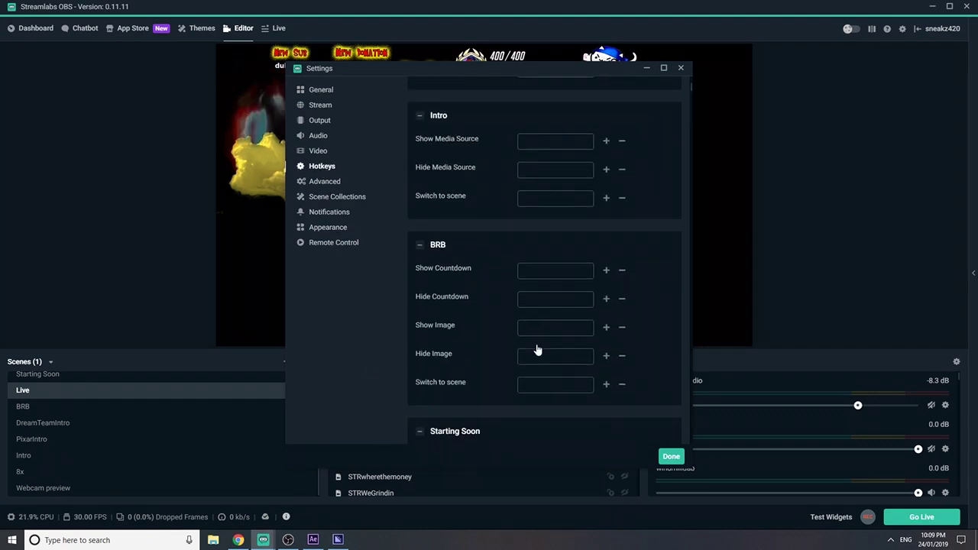
scroll(448, 136, "down", 5)
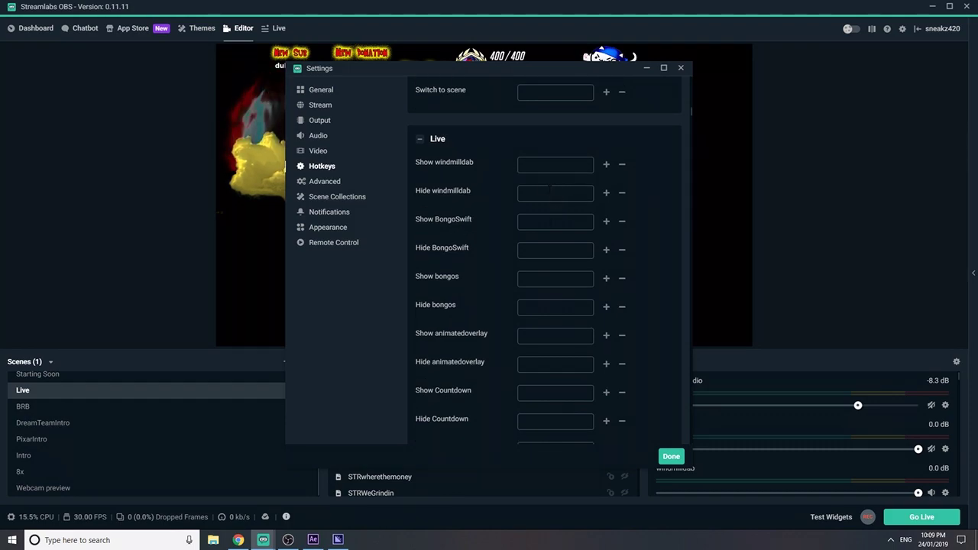
left_click(681, 69)
left_click(624, 379)
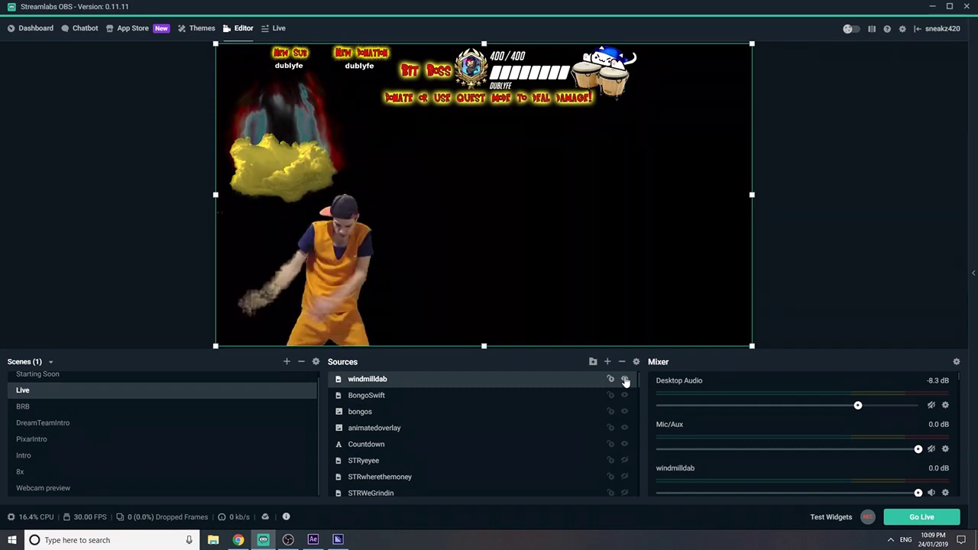
left_click(624, 380)
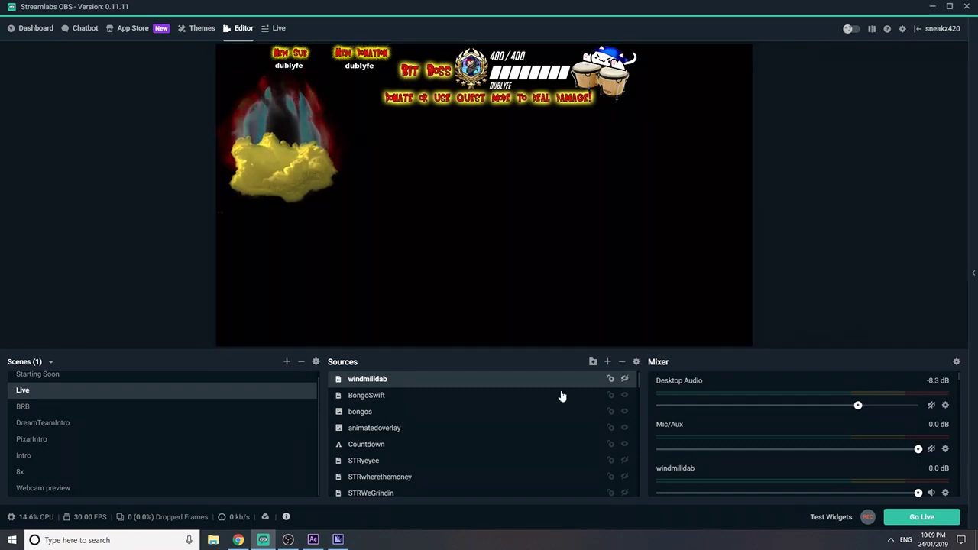
Switch to the Stream Deck app and open the BotAlerts folder
left_click(890, 539)
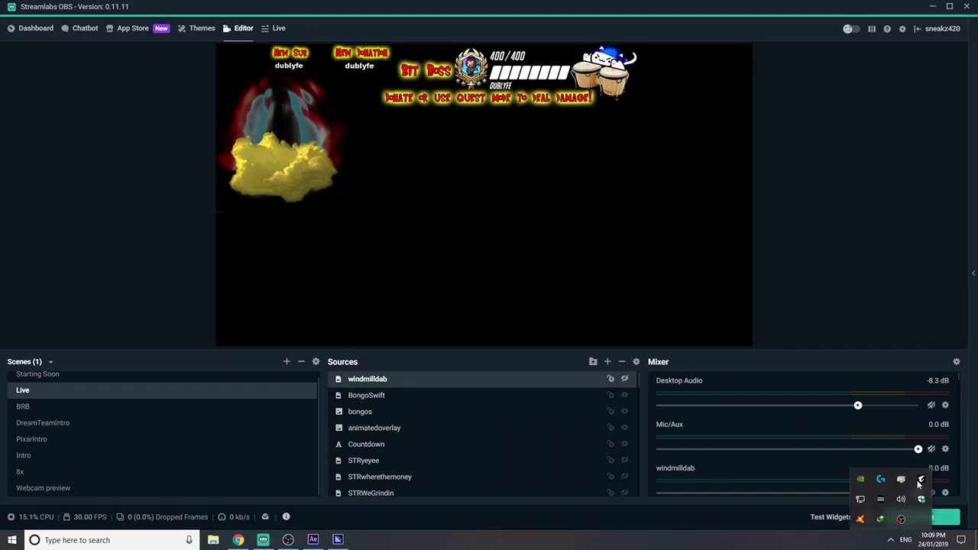
left_click(881, 499)
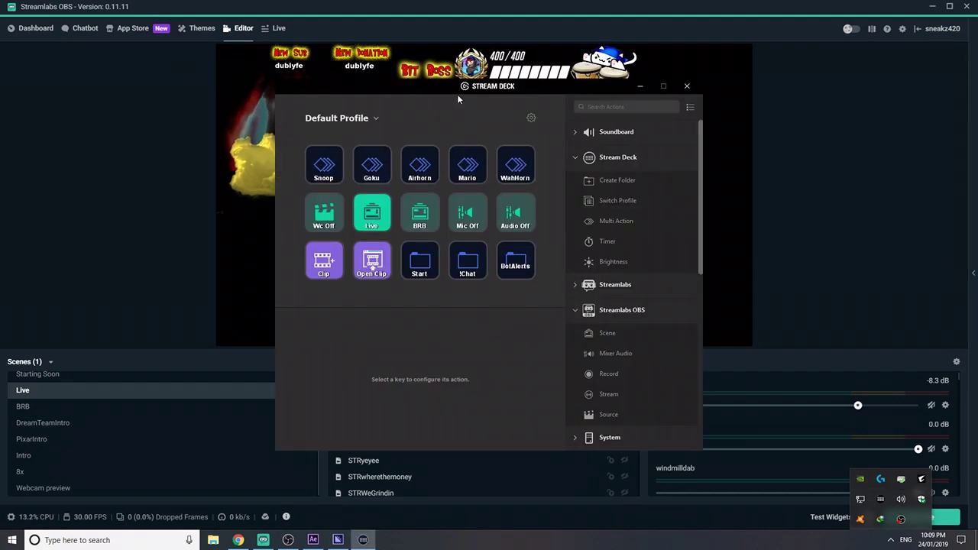
left_click(526, 269)
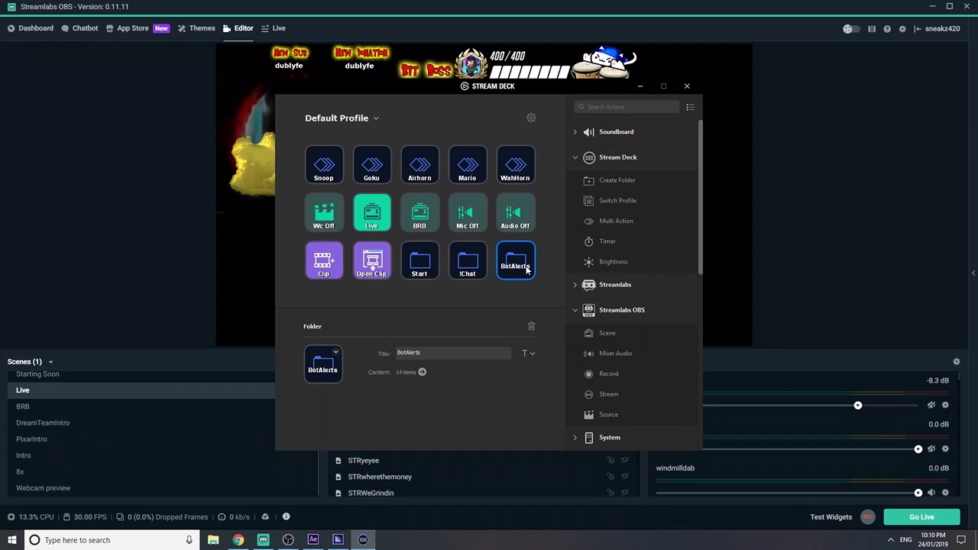
double_click(526, 269)
Create a Multi Action titled windmilldab on the key beside 420DT and open its action list
left_click(458, 176)
right_click(459, 171)
left_click(463, 160)
right_click(478, 160)
left_click(472, 162)
right_click(478, 160)
left_click(511, 178)
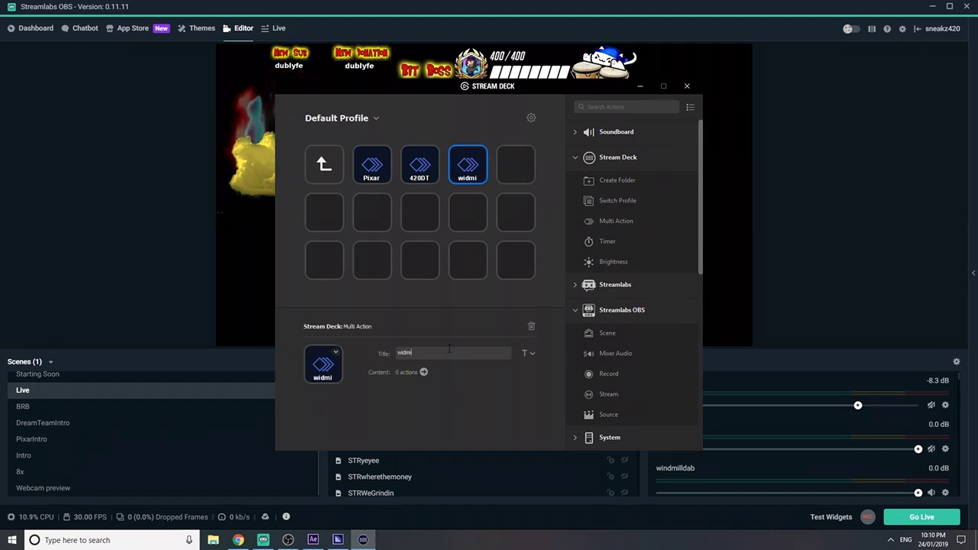
type("windmilldab")
left_click(521, 297)
double_click(467, 181)
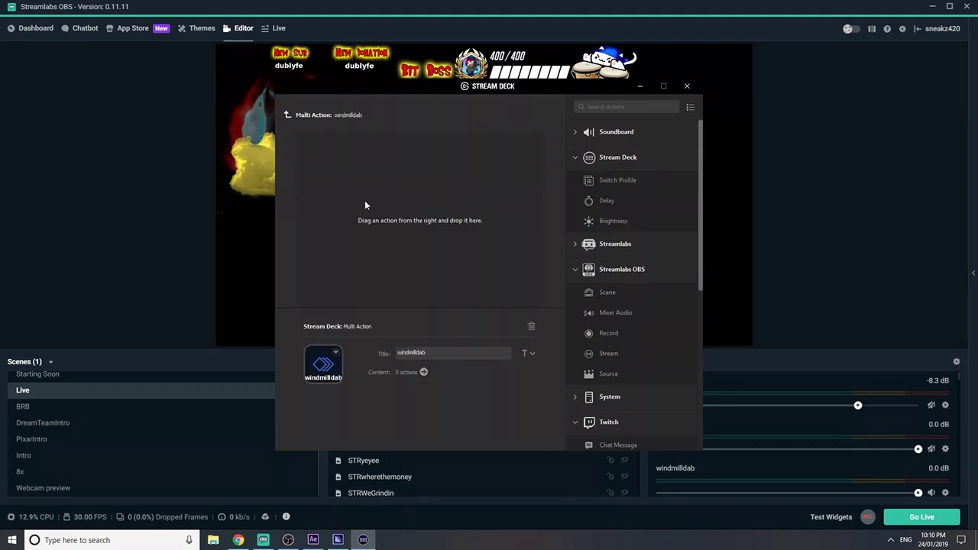
Add a Streamlabs OBS Source action to the multi action that activates windmilldab in the Live scene
scroll(620, 272, "down", 1)
scroll(623, 269, "up", 1)
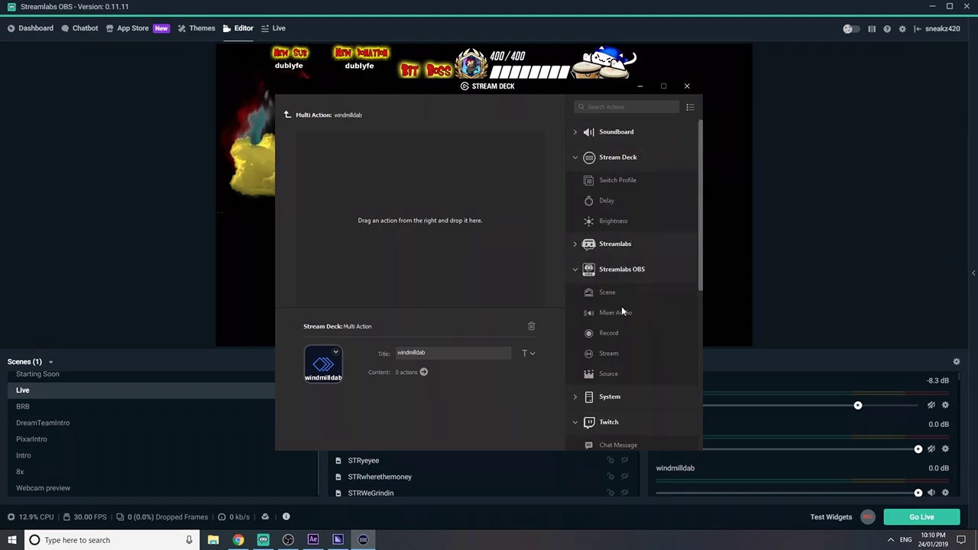
scroll(621, 305, "down", 1)
left_click_drag(587, 284, 382, 190)
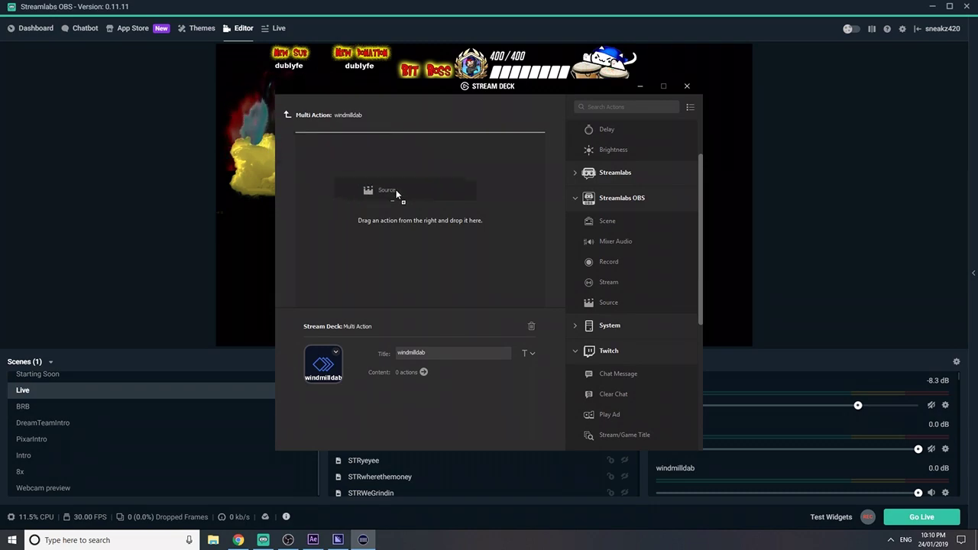
left_click_drag(369, 152, 292, 137)
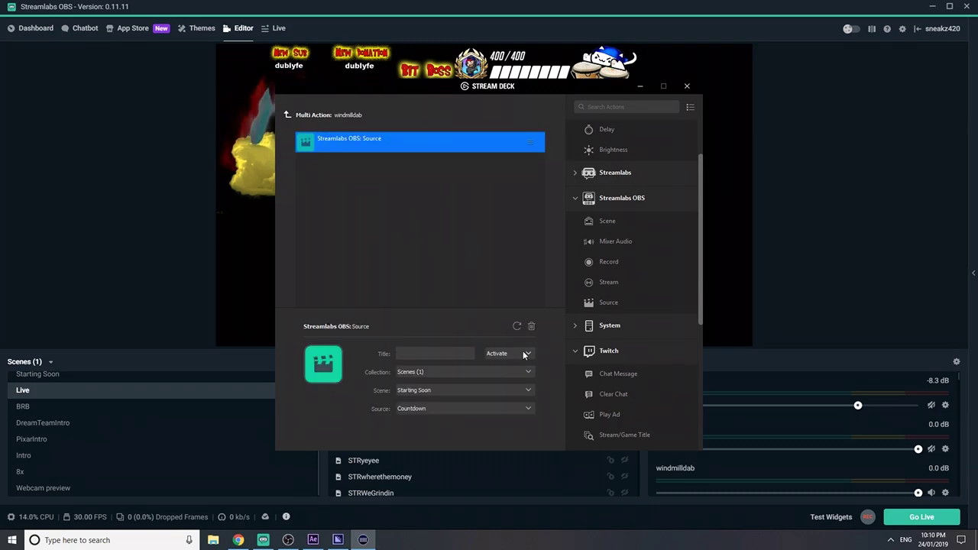
left_click(421, 390)
left_click(428, 414)
left_click(435, 408)
left_click(397, 392)
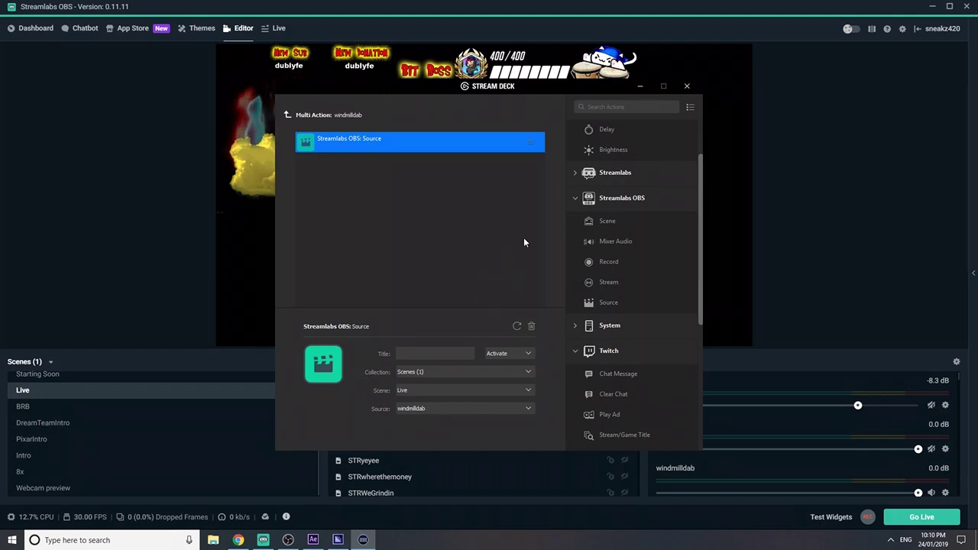
Add a Stream Deck Delay action below the Source action
scroll(620, 327, "down", 8)
scroll(627, 345, "up", 10)
scroll(624, 329, "up", 2)
left_click_drag(604, 201, 374, 234)
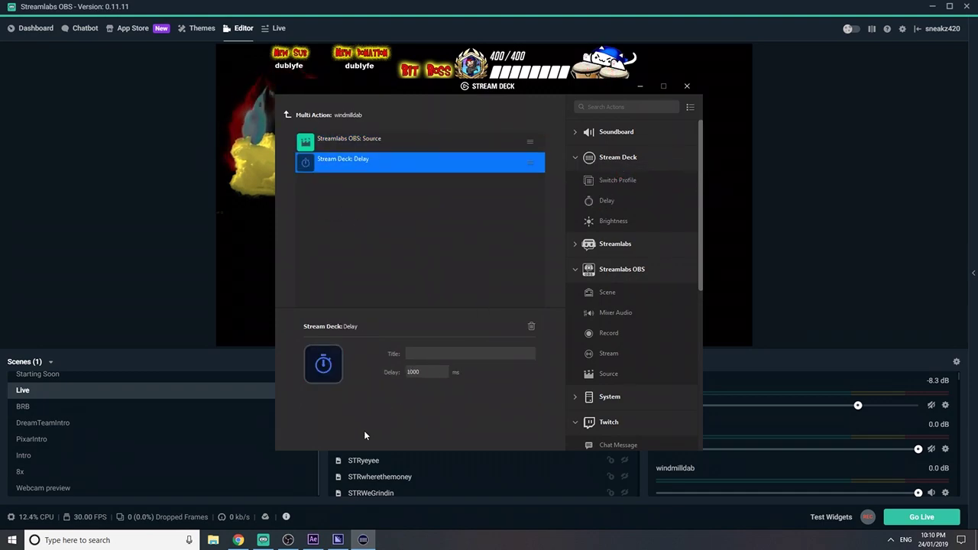
Check the duration of windmilldab.webm from the Desktop in VLC and set the multi action's delay to 9000 ms
left_click(214, 540)
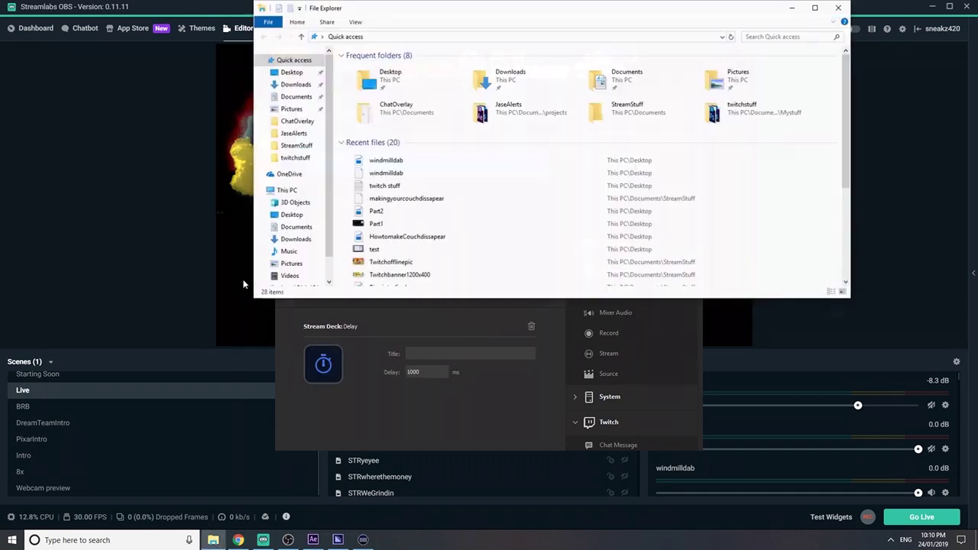
left_click(291, 214)
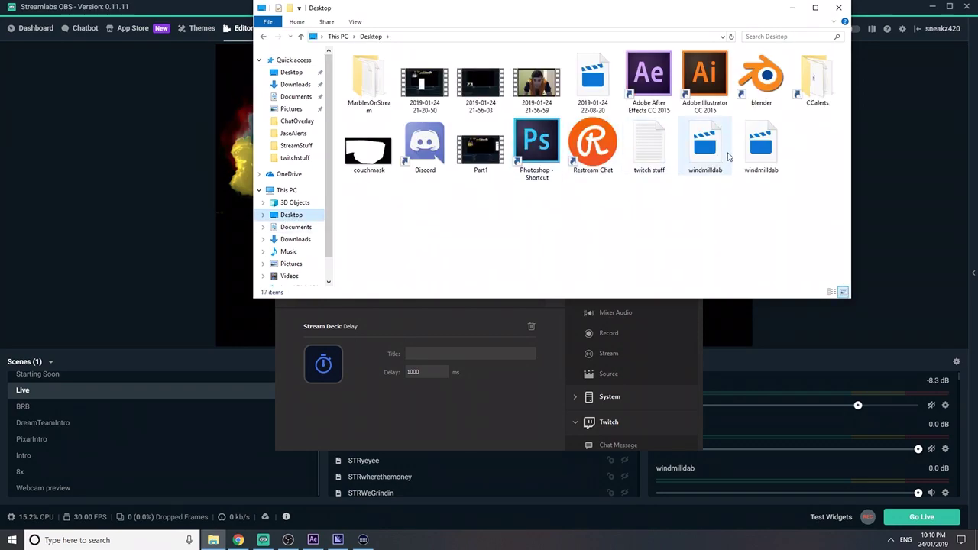
left_click(757, 151)
right_click(746, 146)
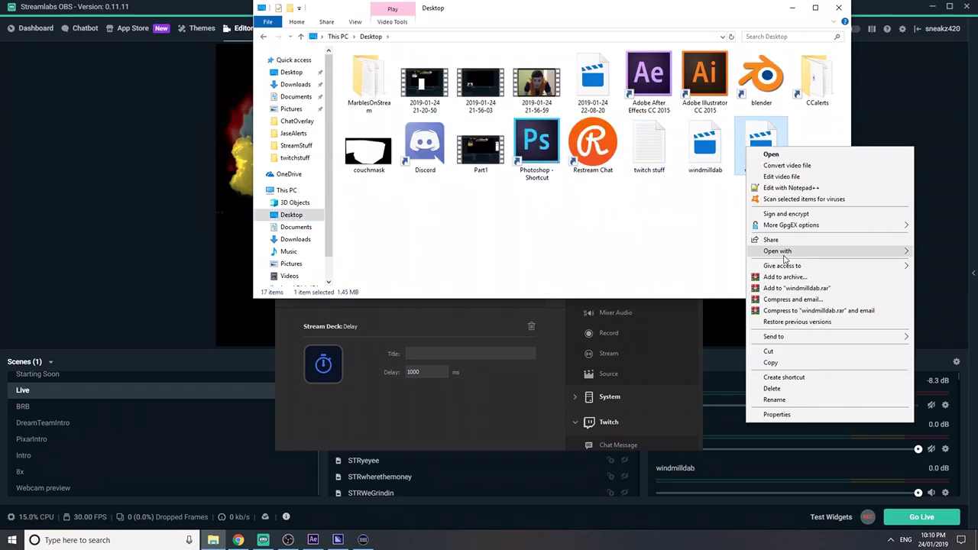
mouse_move(798, 252)
left_click(687, 263)
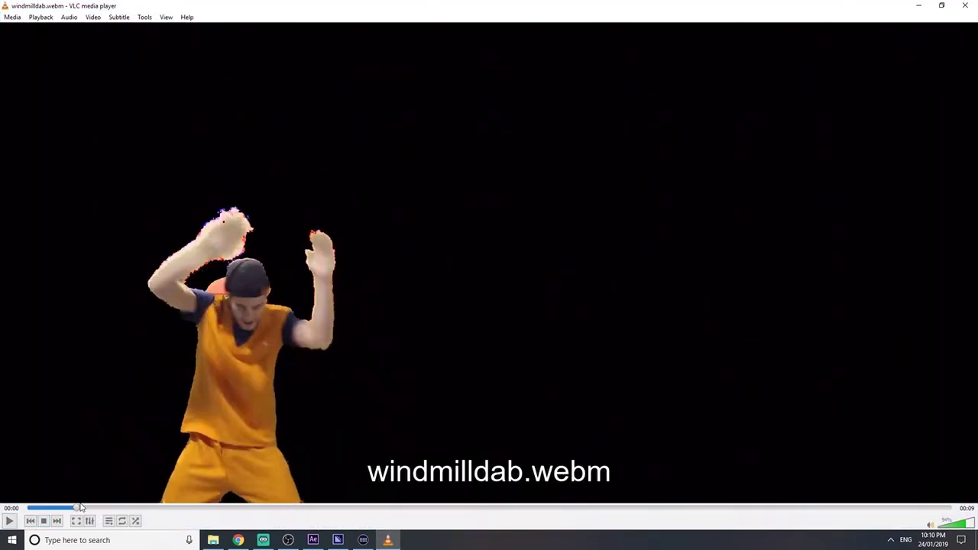
left_click_drag(58, 511, 27, 508)
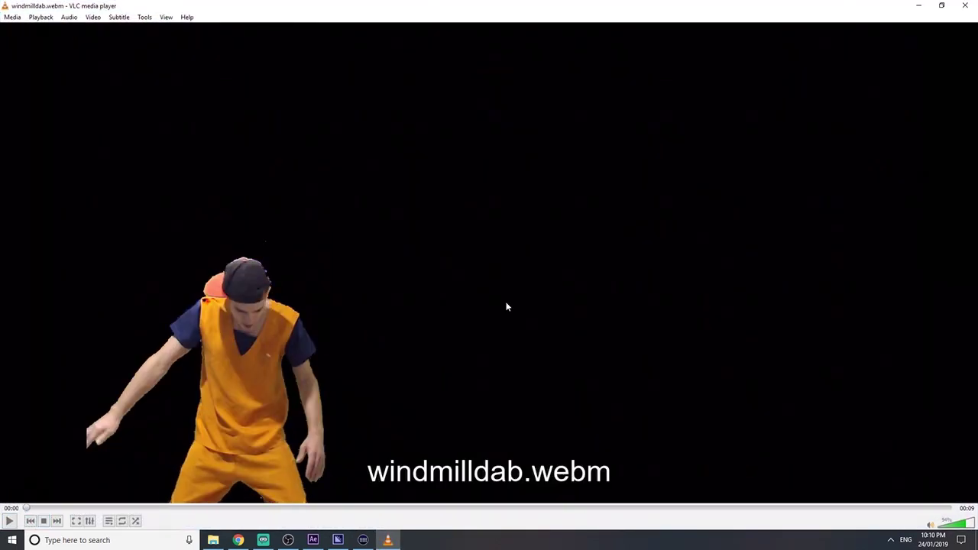
left_click(974, 4)
left_click(791, 6)
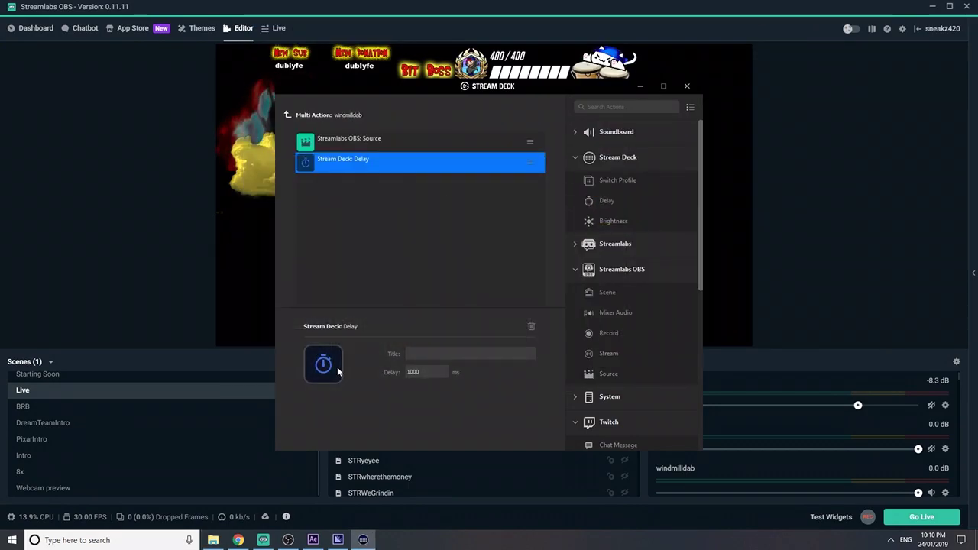
key("BackSpace")
type("9")
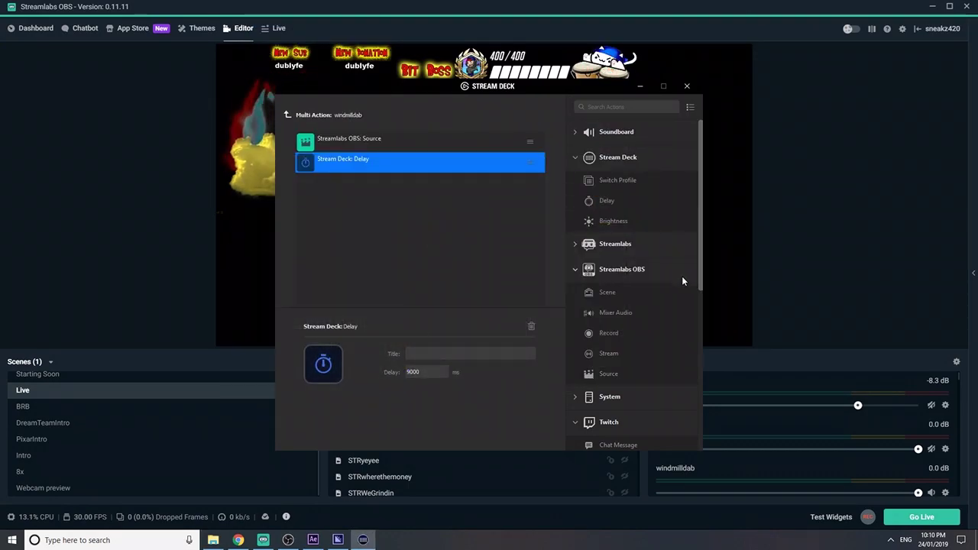
Add a second Source action after the delay that deactivates windmilldab in the Live scene, and return to the key overview
left_click_drag(614, 372, 413, 187)
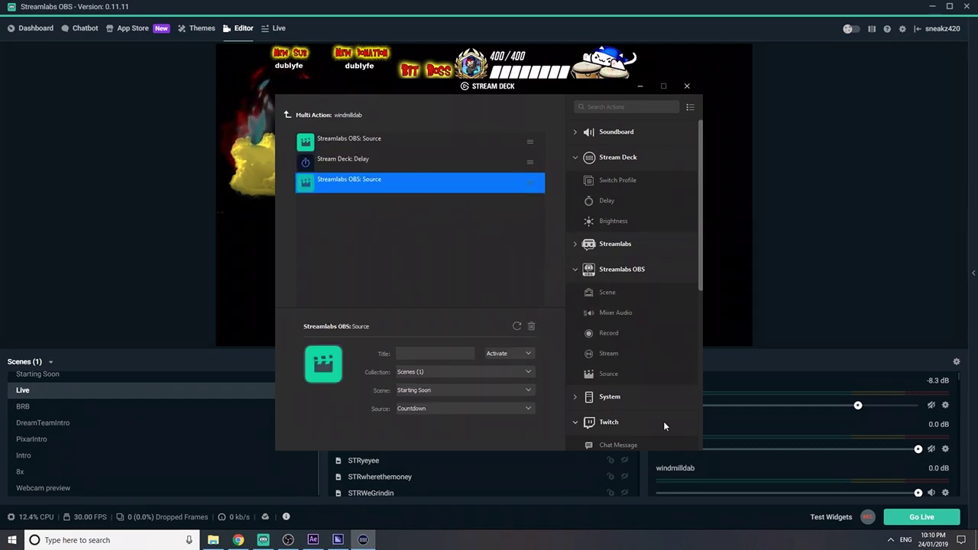
scroll(667, 432, "down", 3)
scroll(654, 403, "up", 1)
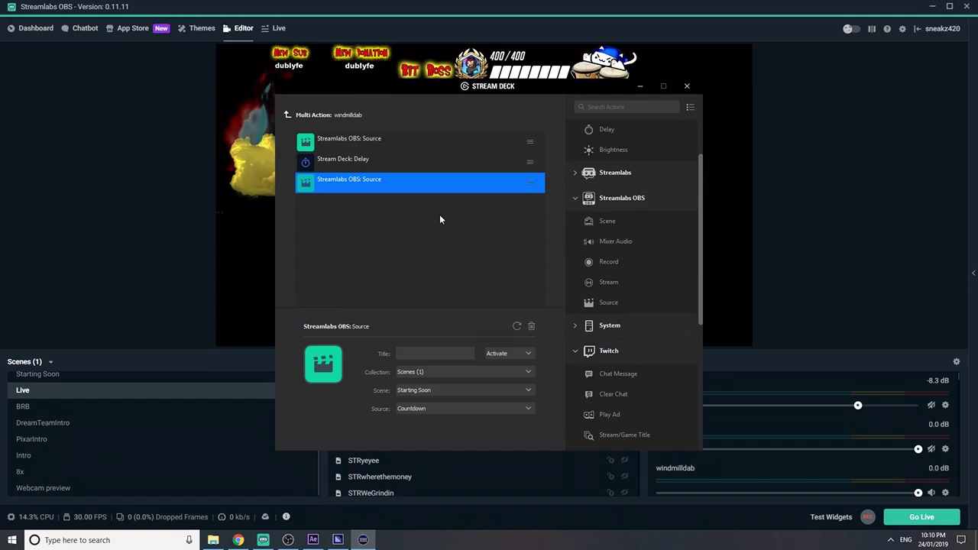
left_click(500, 353)
left_click(510, 374)
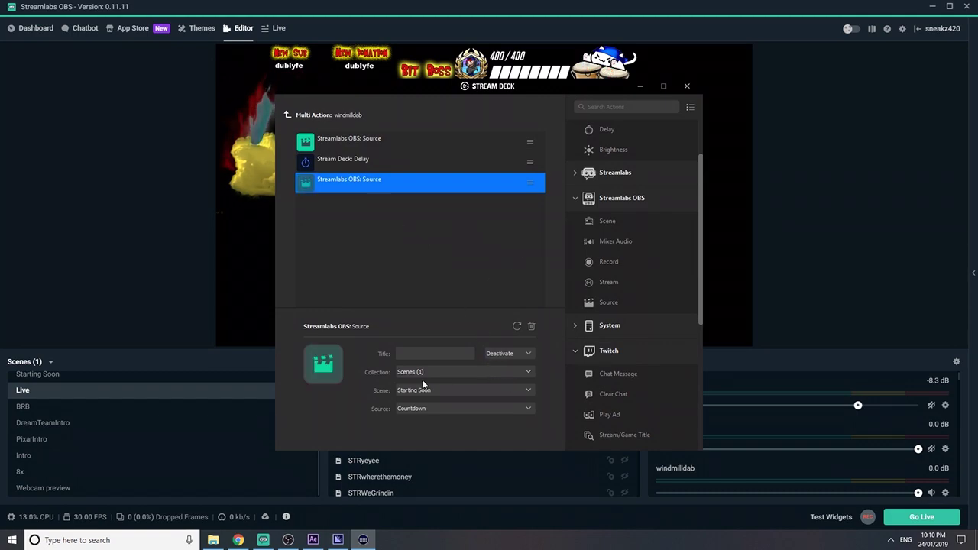
left_click(435, 388)
left_click(416, 413)
left_click(418, 410)
left_click(420, 410)
left_click(288, 113)
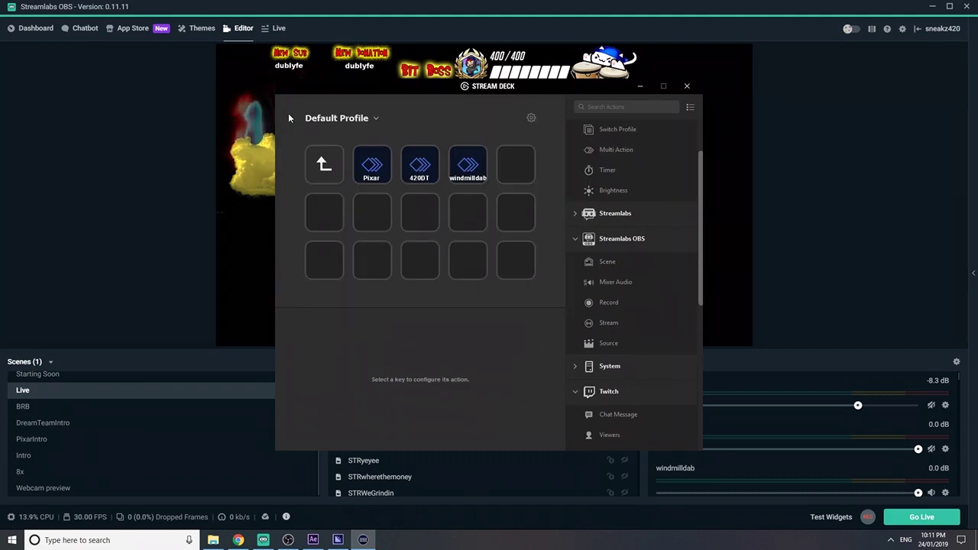
Minimize Stream Deck to return to Streamlabs OBS and trigger the windmilldab multi action to test showing and hiding the source
left_click(640, 88)
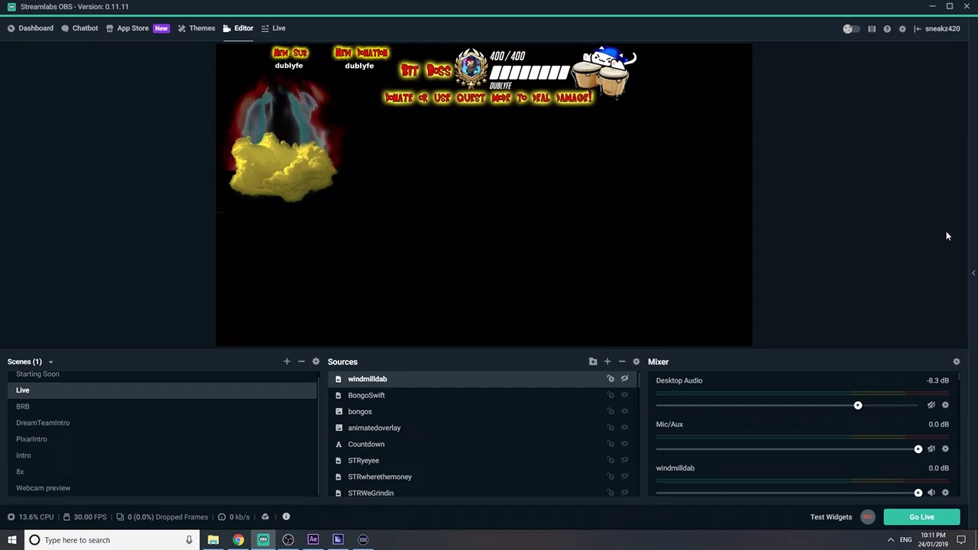
key("F13")
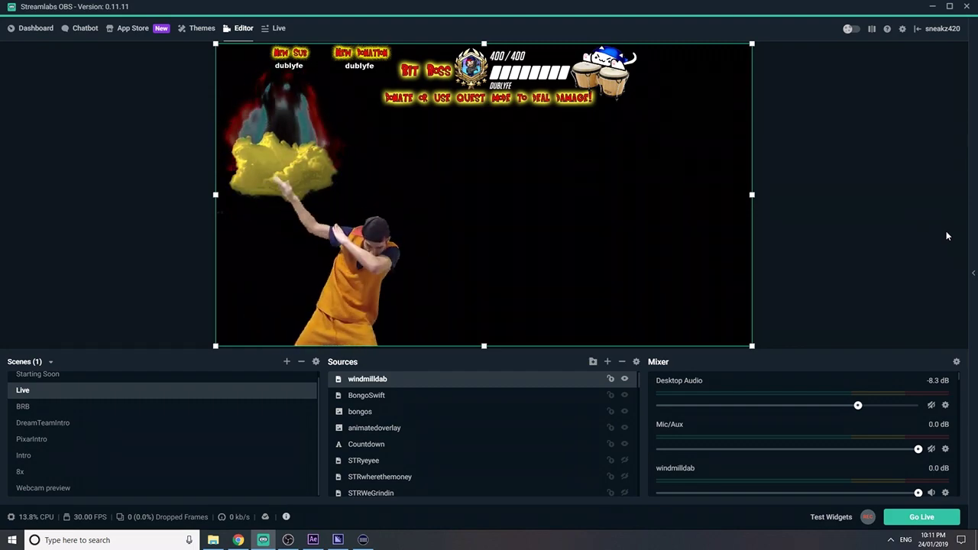
key("F2")
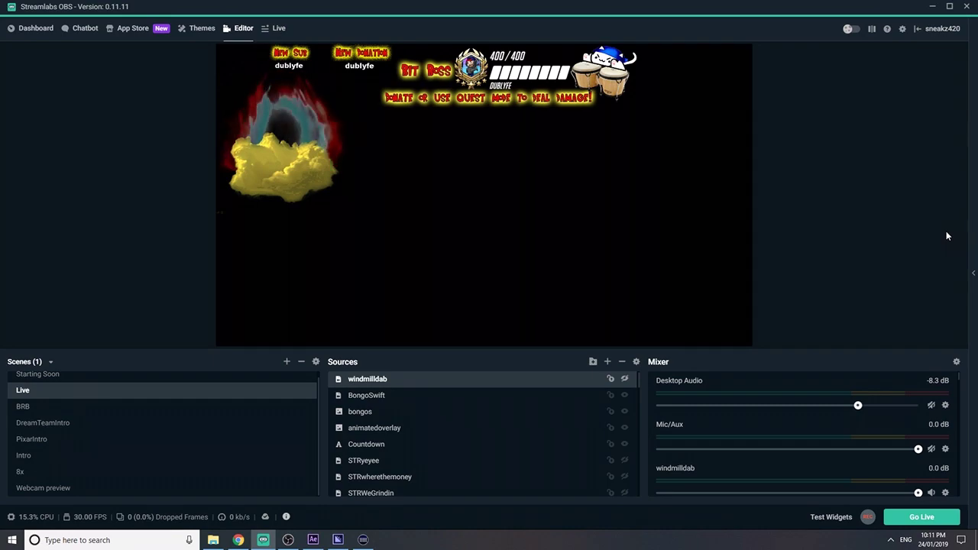